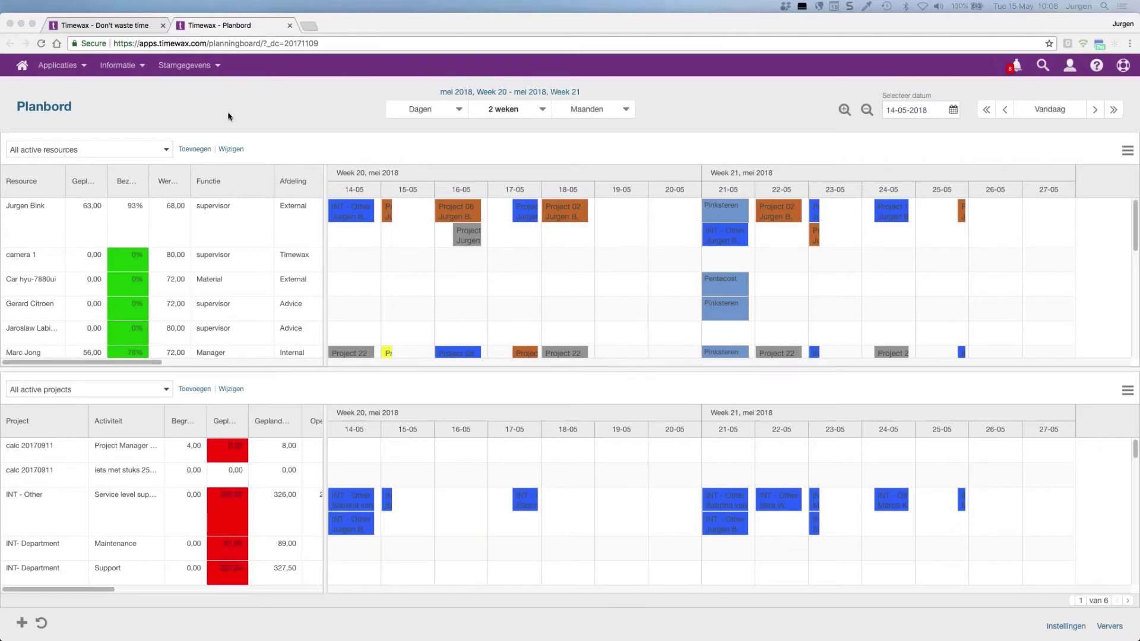
- Examine the active resources and the BMW projecten view in the upper board, returning it to All active resources
click(166, 153)
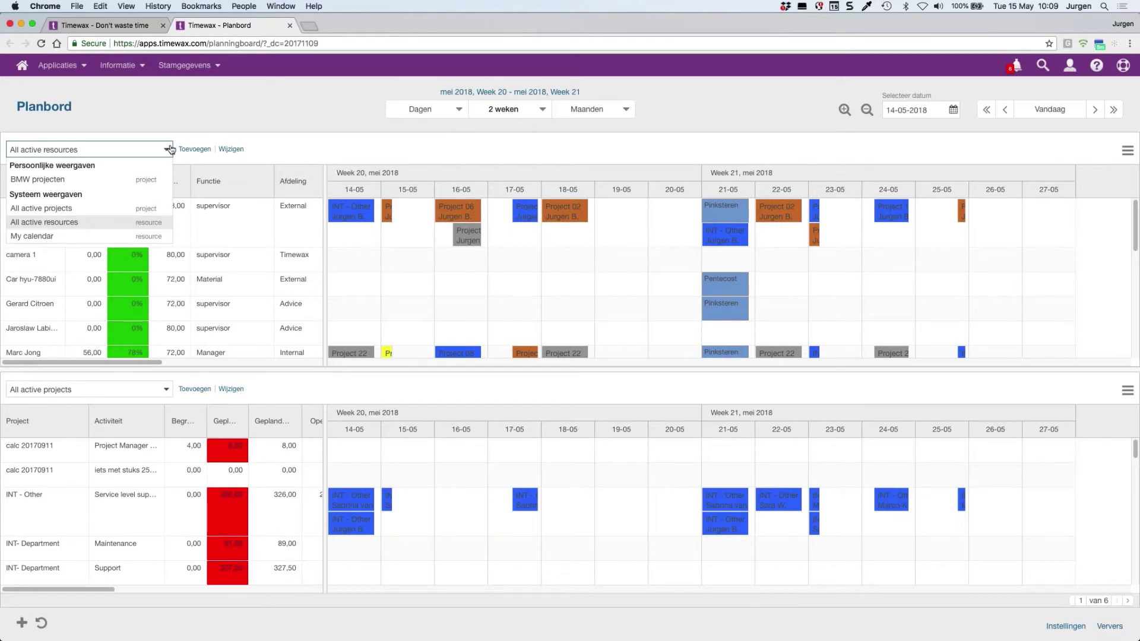
click(295, 158)
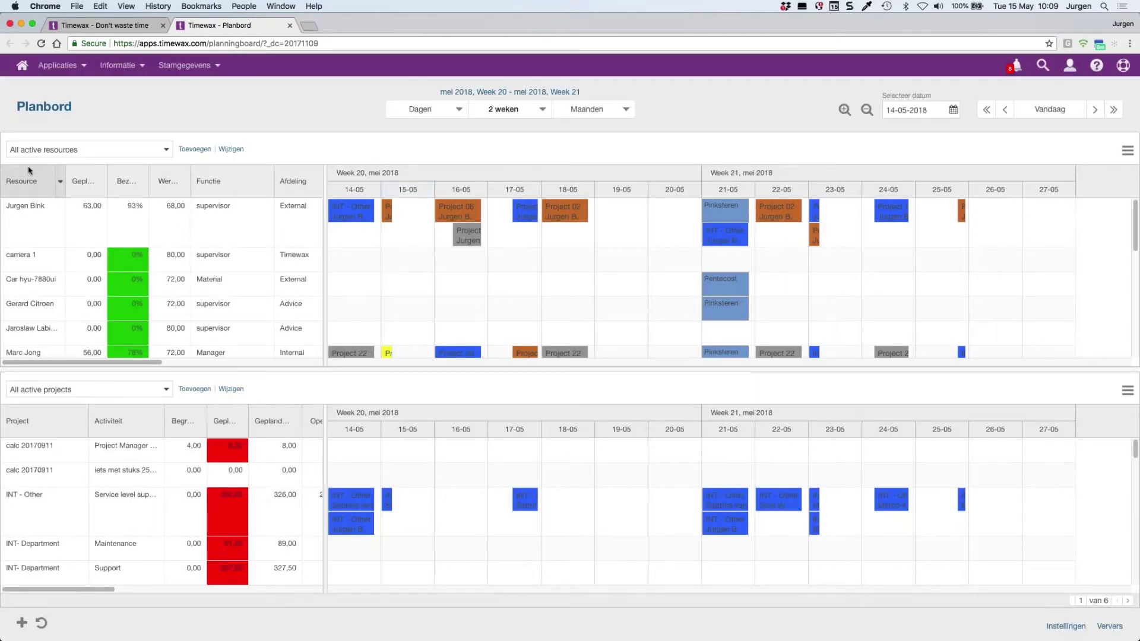
scroll(255, 253, down, 5)
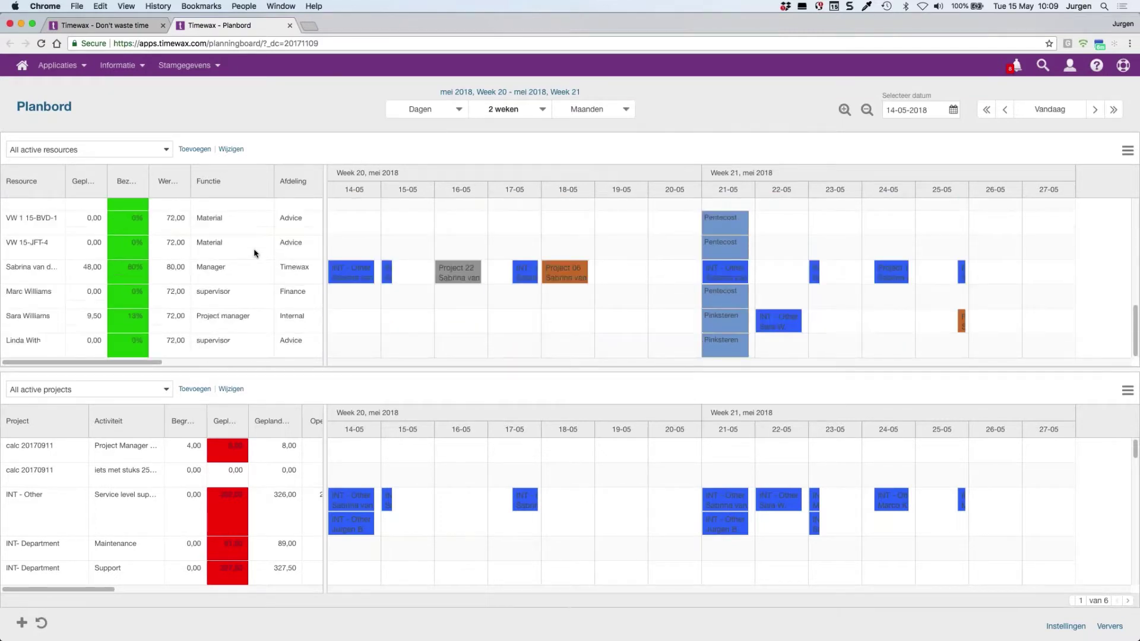
scroll(255, 252, up, 5)
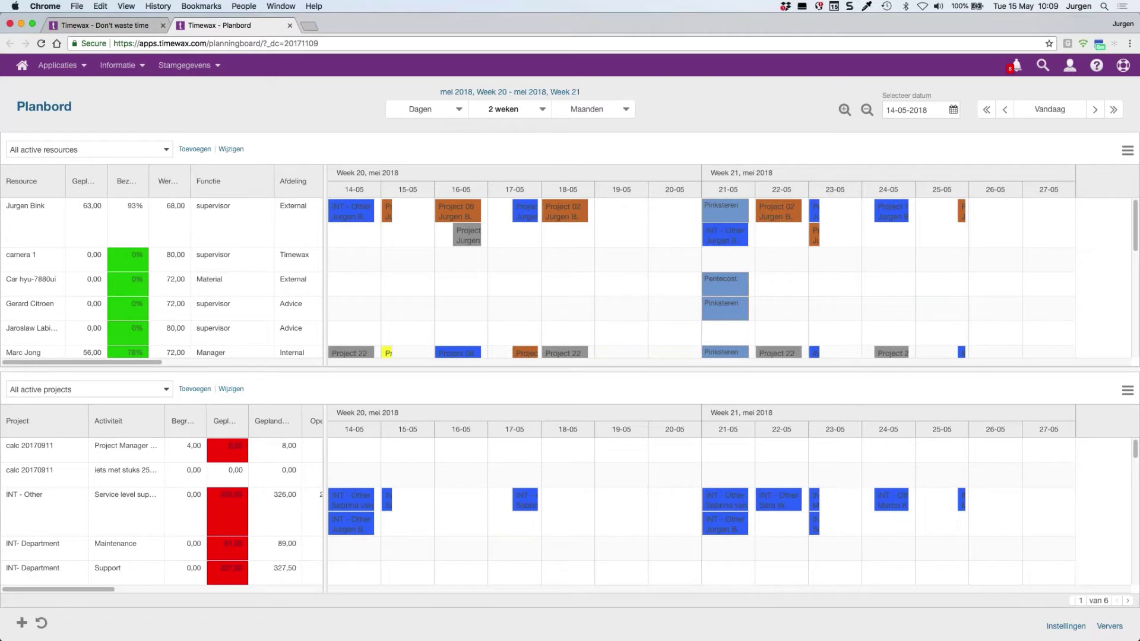
click(165, 150)
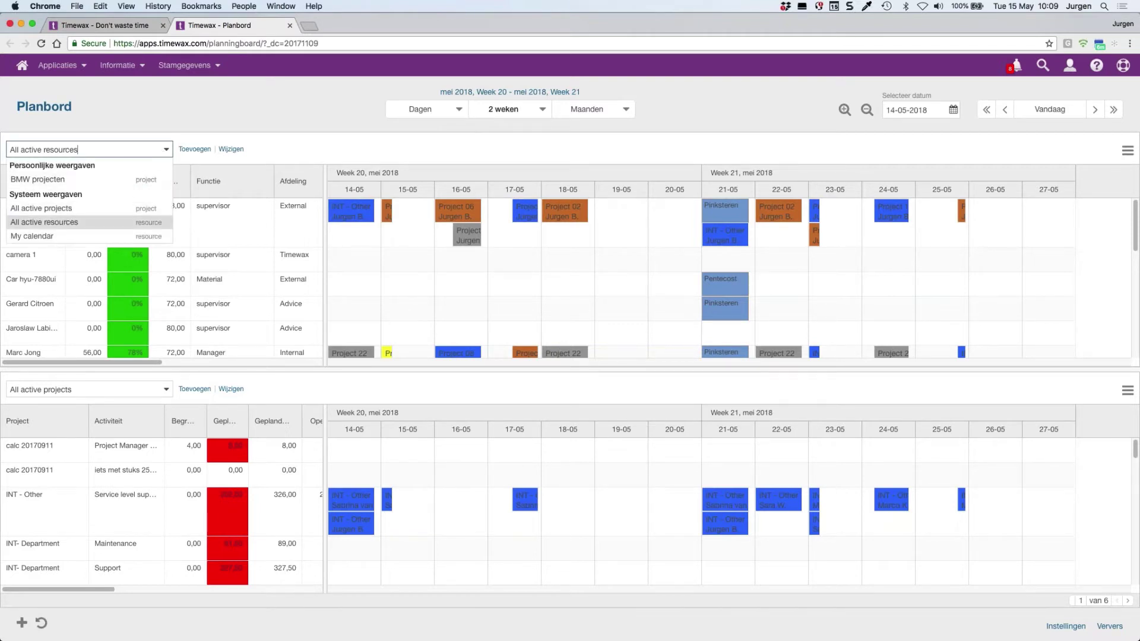
click(119, 179)
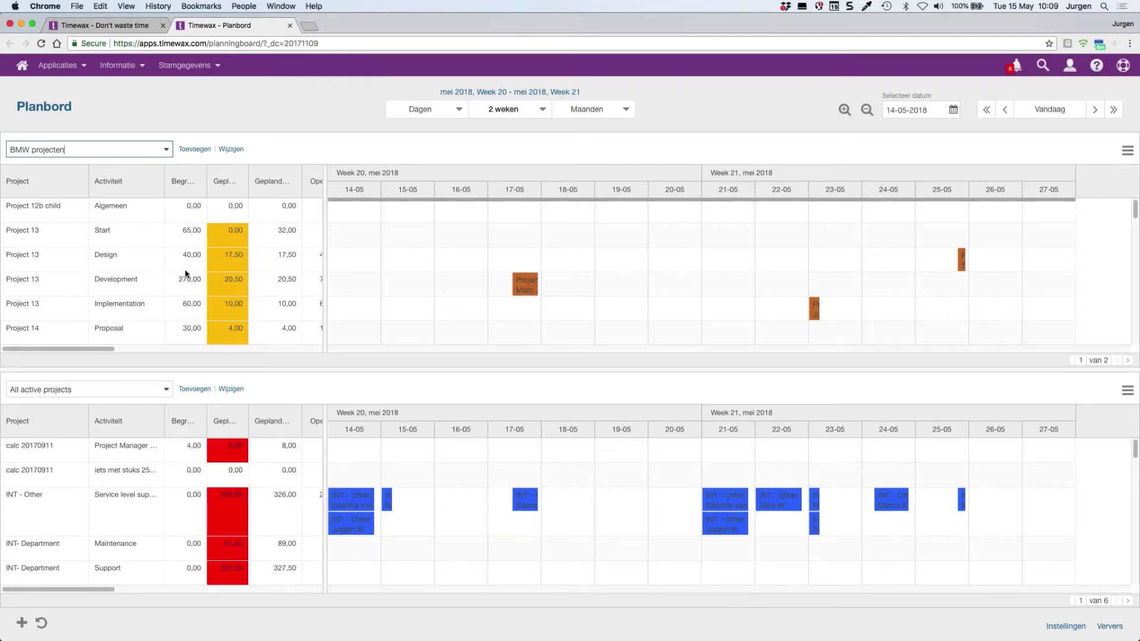
click(163, 151)
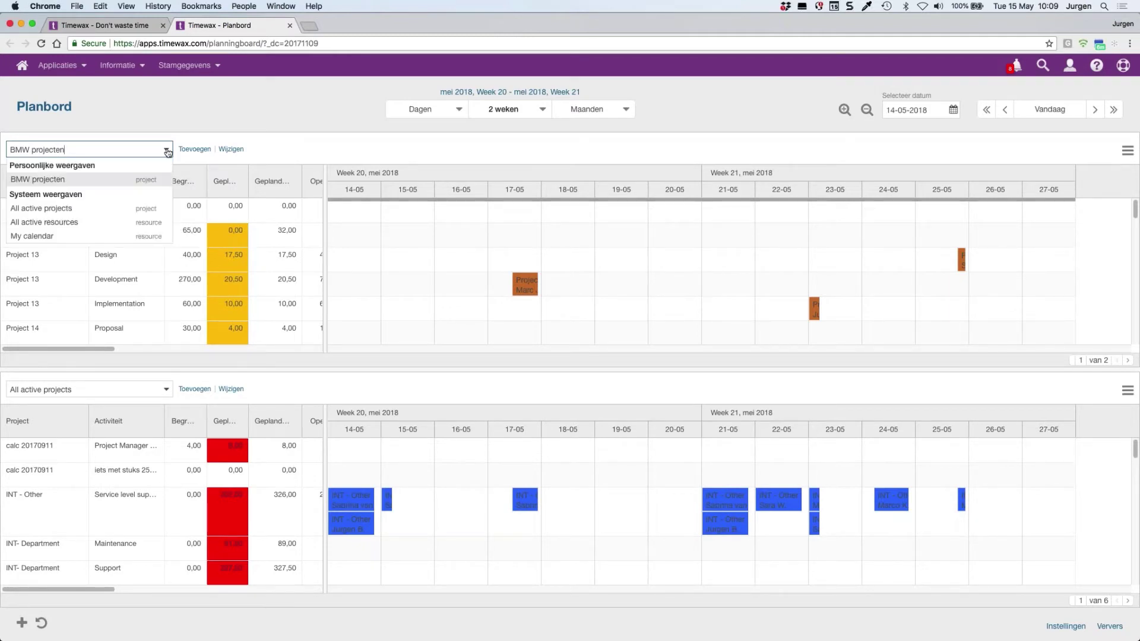
click(99, 223)
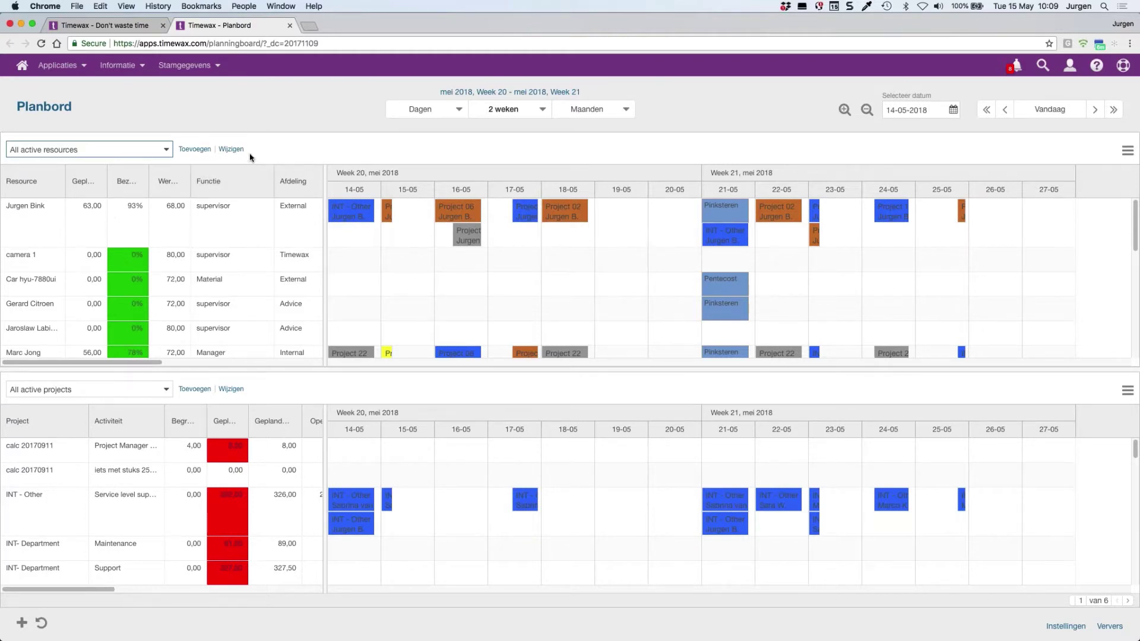
- Start a new Resource view for the upper board named "Resources op een afdeling", sorted by Naam
click(196, 150)
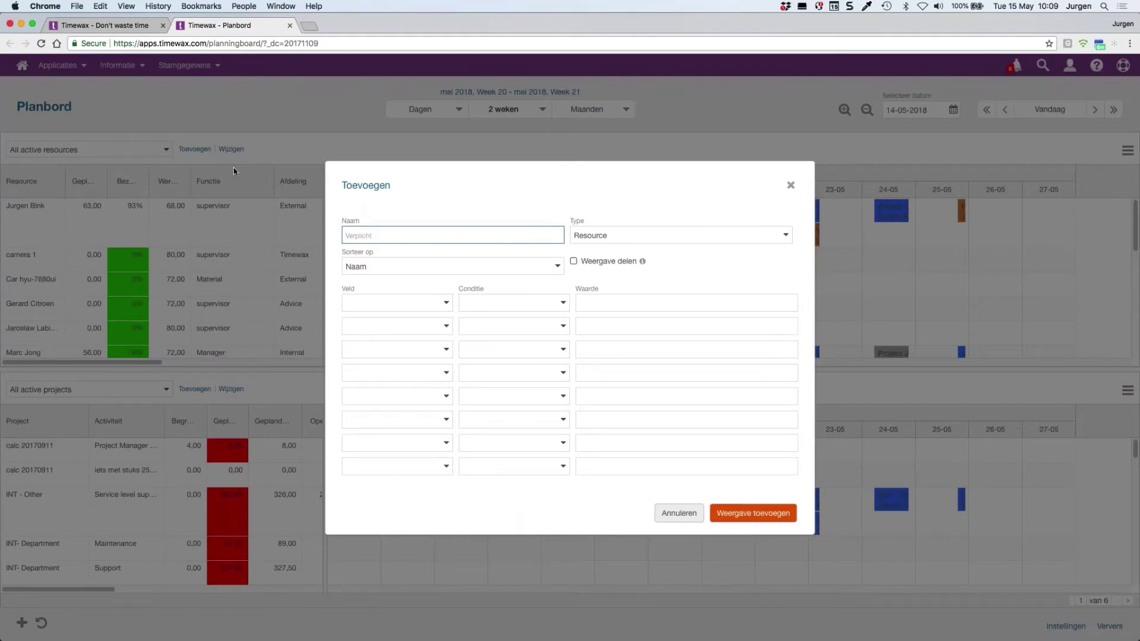
text(Resources op een afdeling)
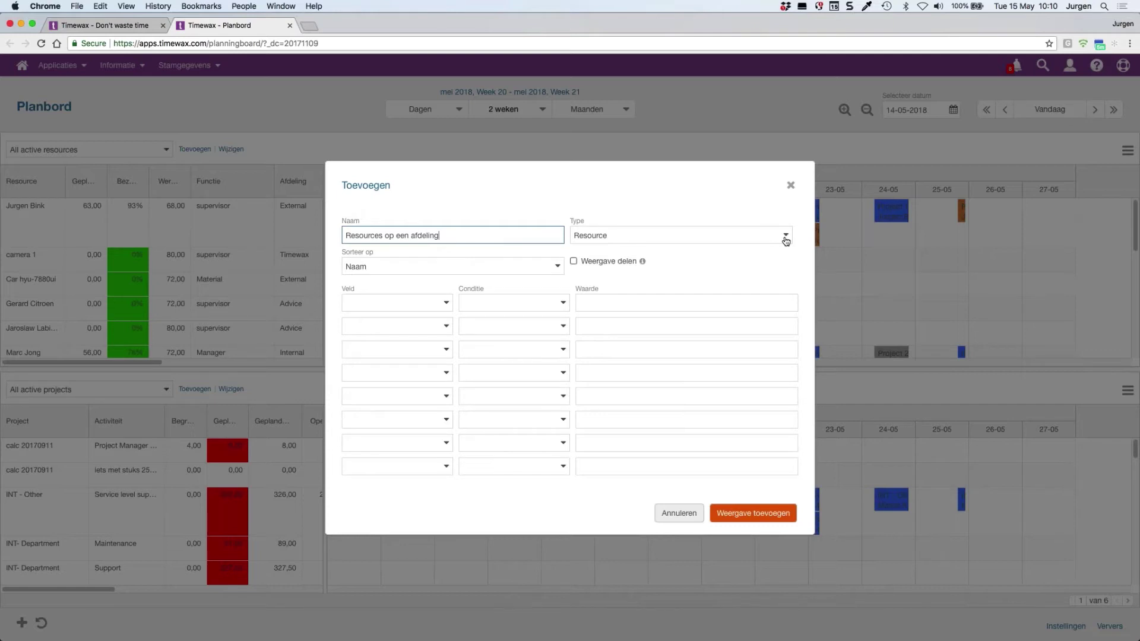
click(564, 267)
click(561, 266)
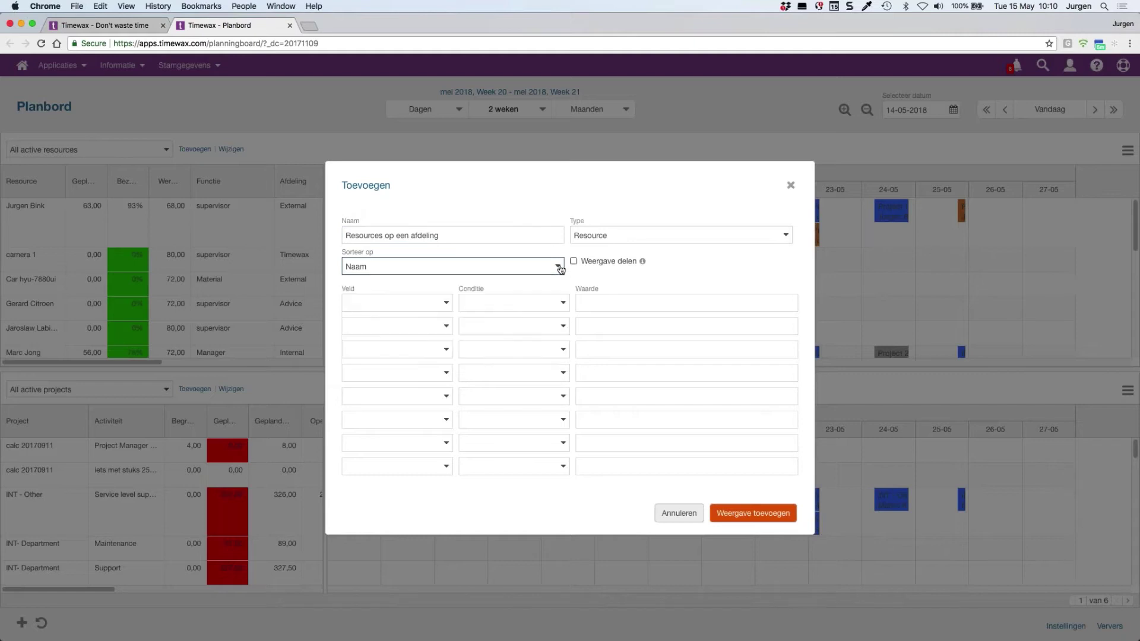
- Define the view's first filter condition as Actief is gelijk aan Ja
click(444, 303)
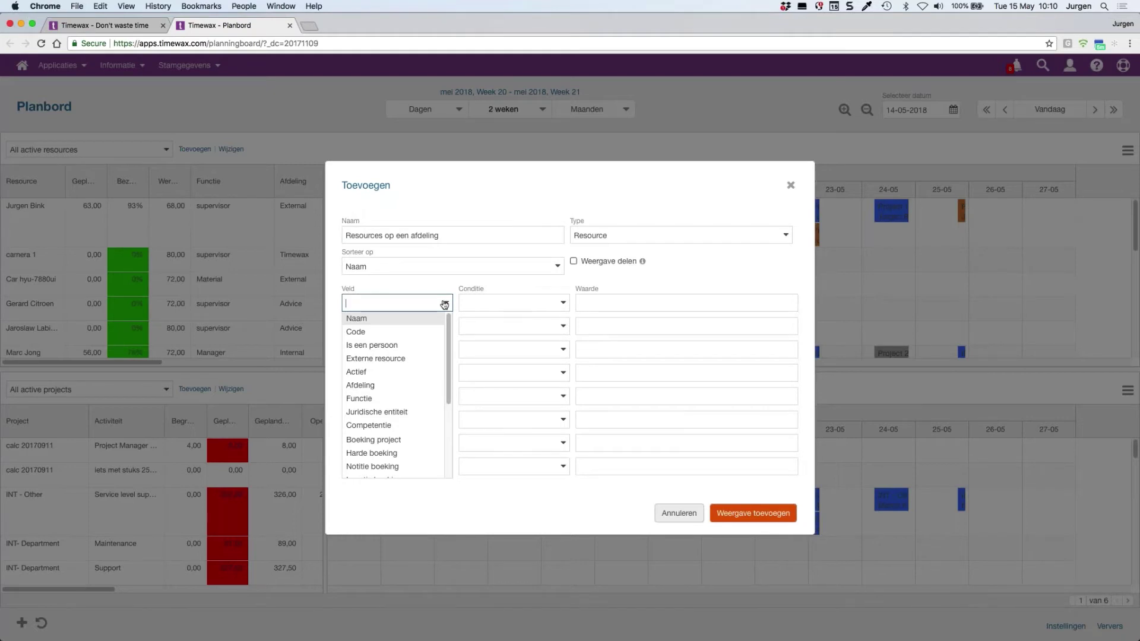
click(407, 372)
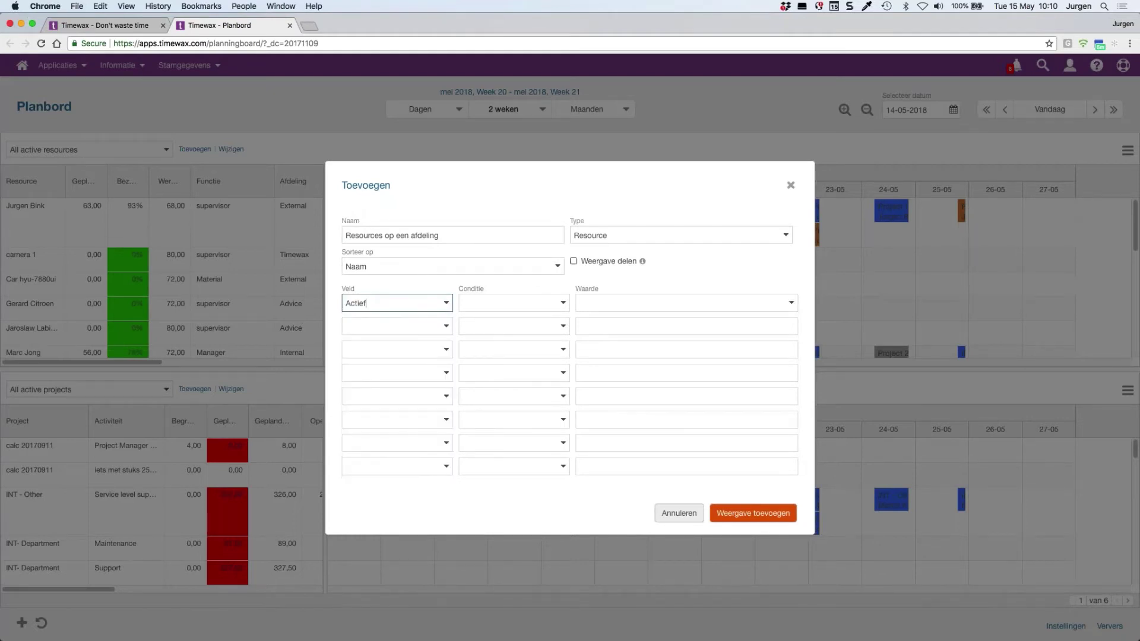
click(560, 309)
key(Return)
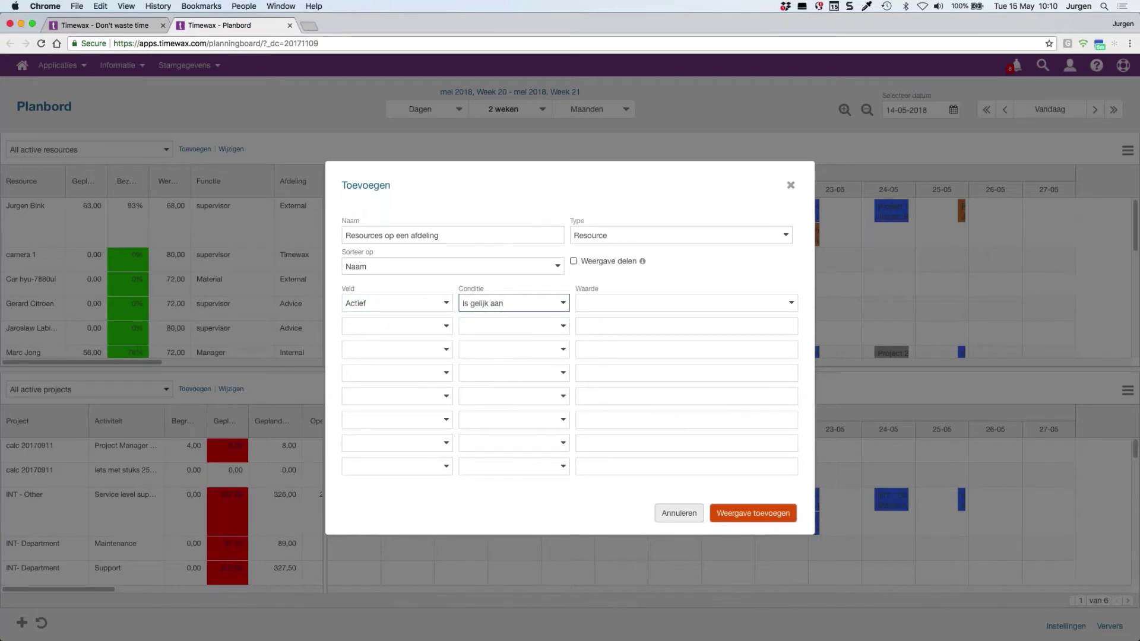
click(791, 303)
key(Down)
key(Return)
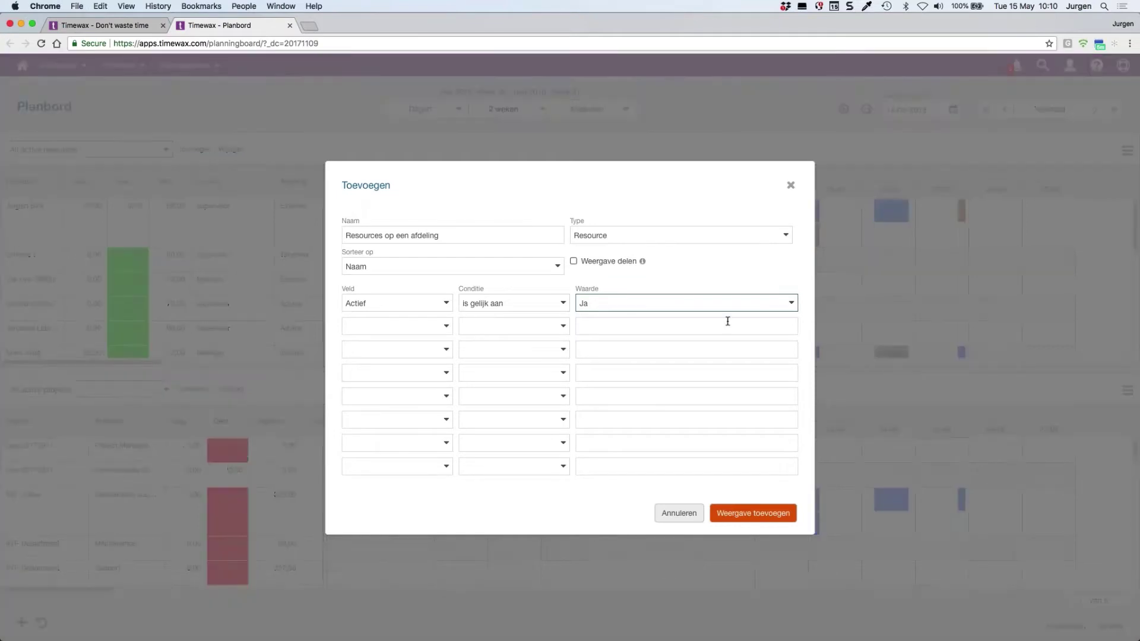
- Add a second filter condition, Afdeling is gelijk aan External, and save the new view
click(445, 325)
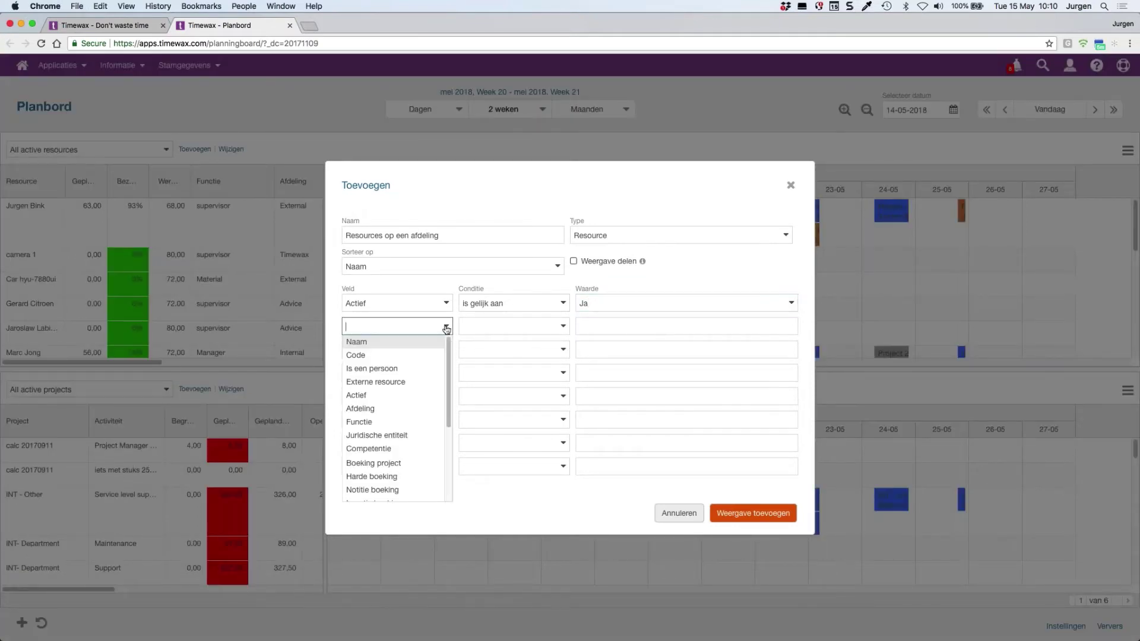
click(404, 410)
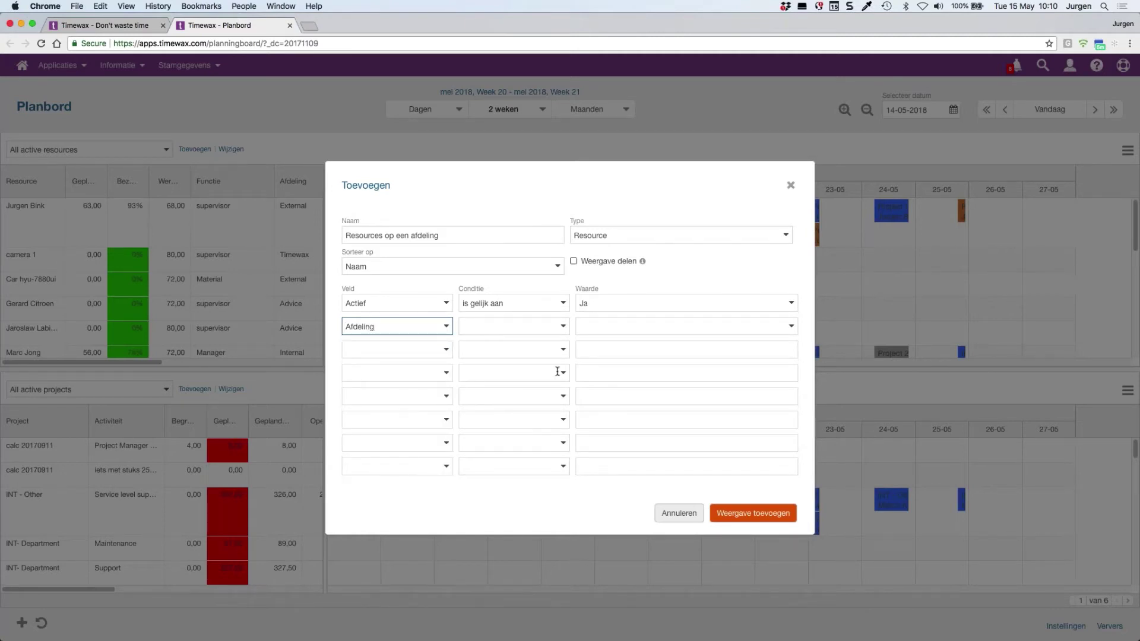
click(565, 334)
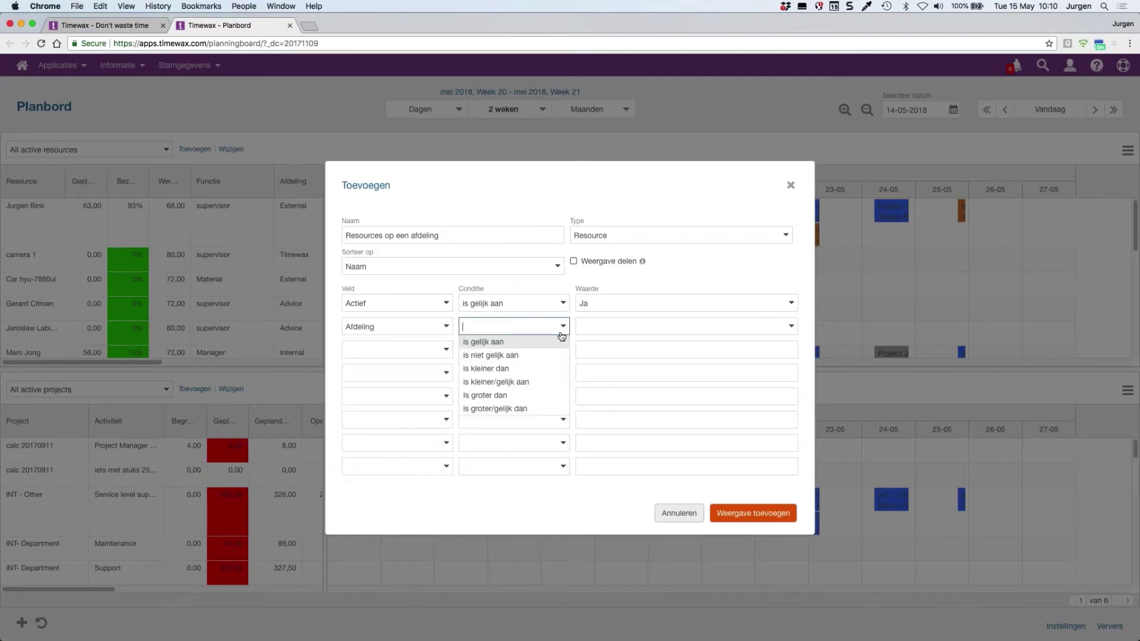
click(552, 343)
click(790, 327)
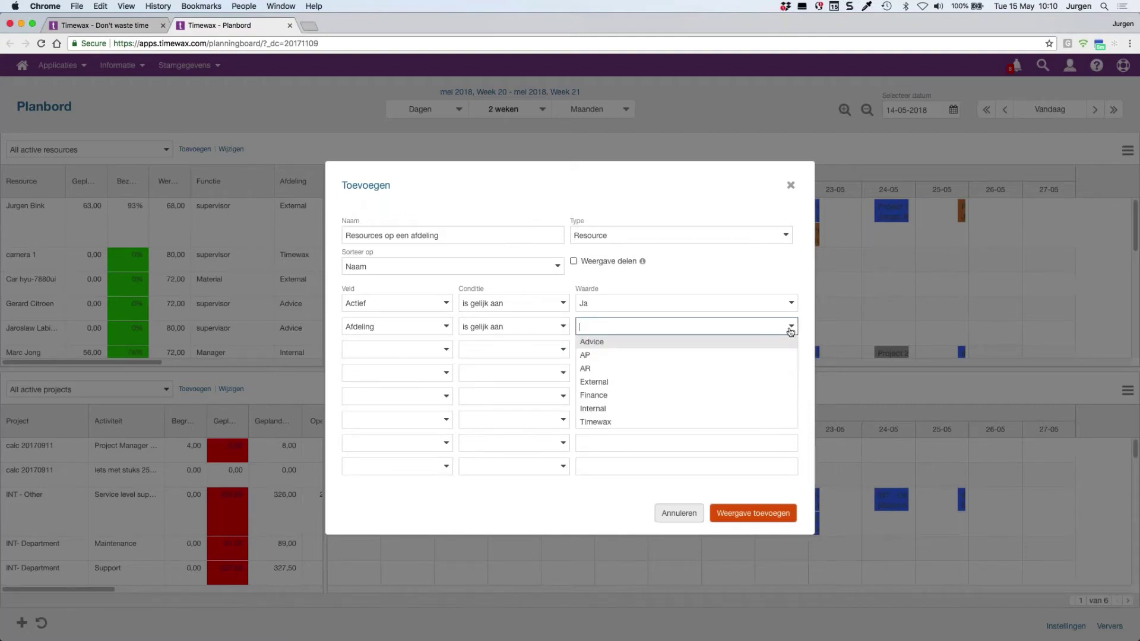
click(646, 383)
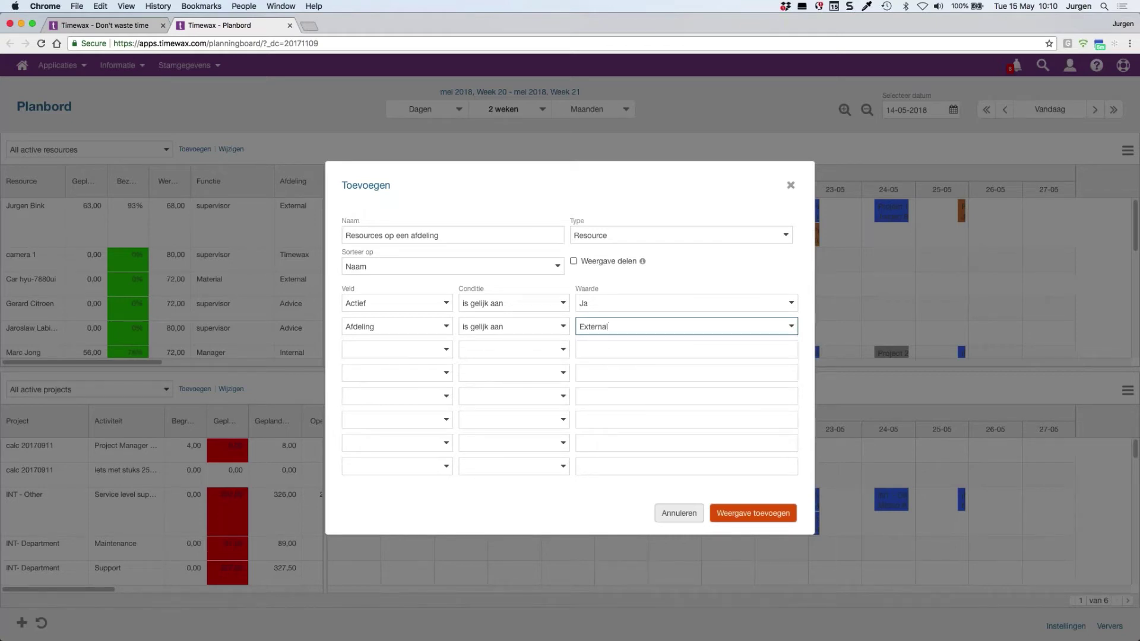
click(751, 512)
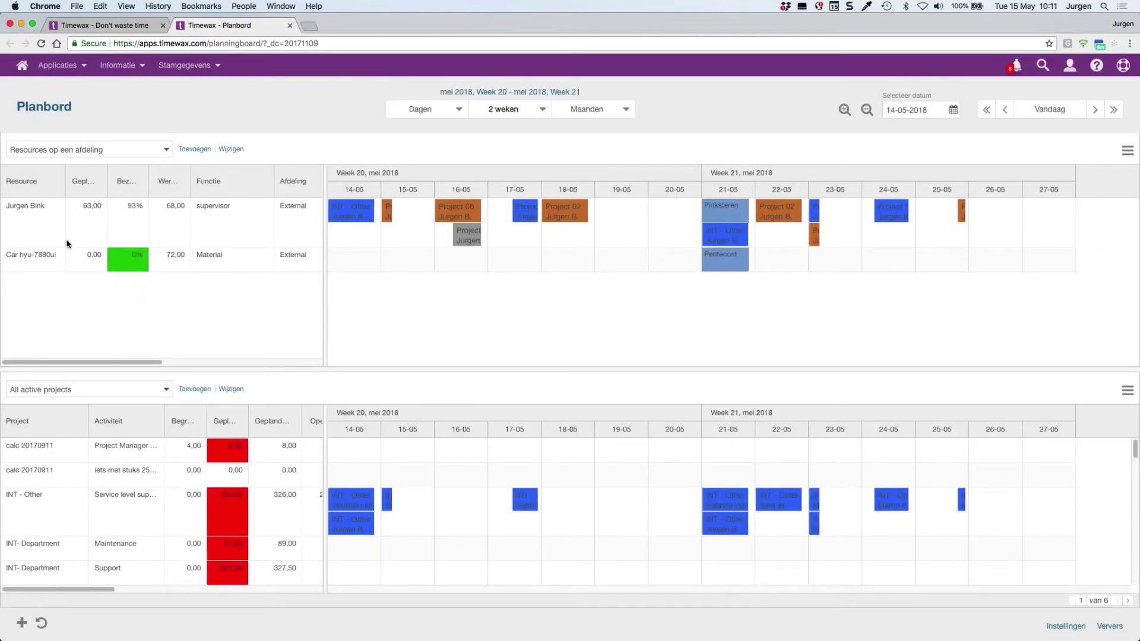
- Check the saved views available for the upper board and show All active resources in the lower board
click(166, 151)
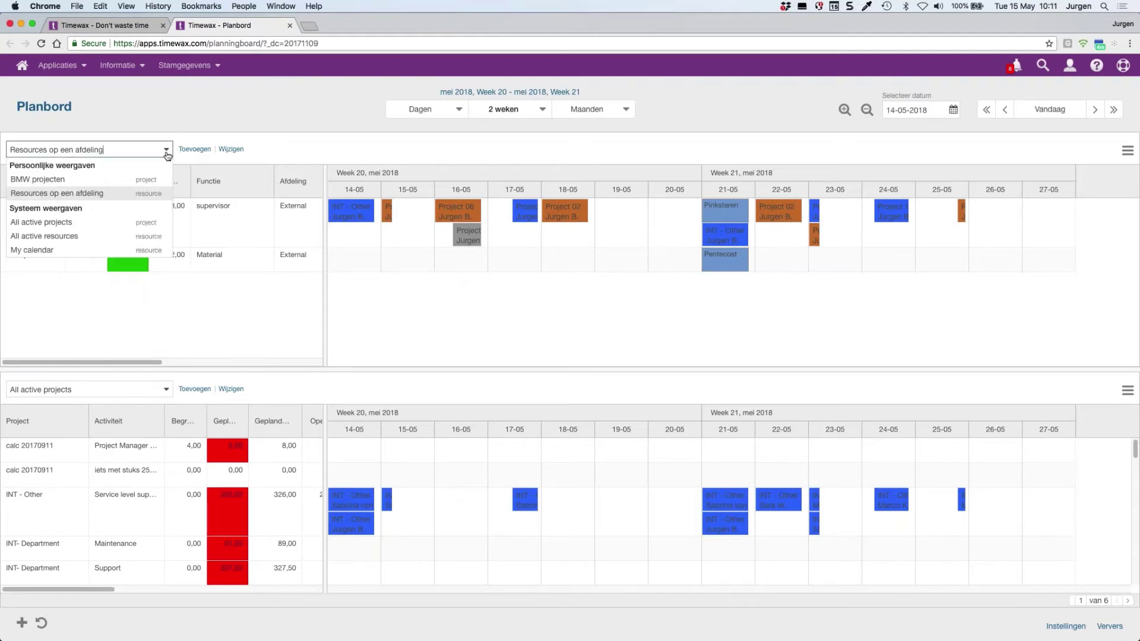
click(167, 150)
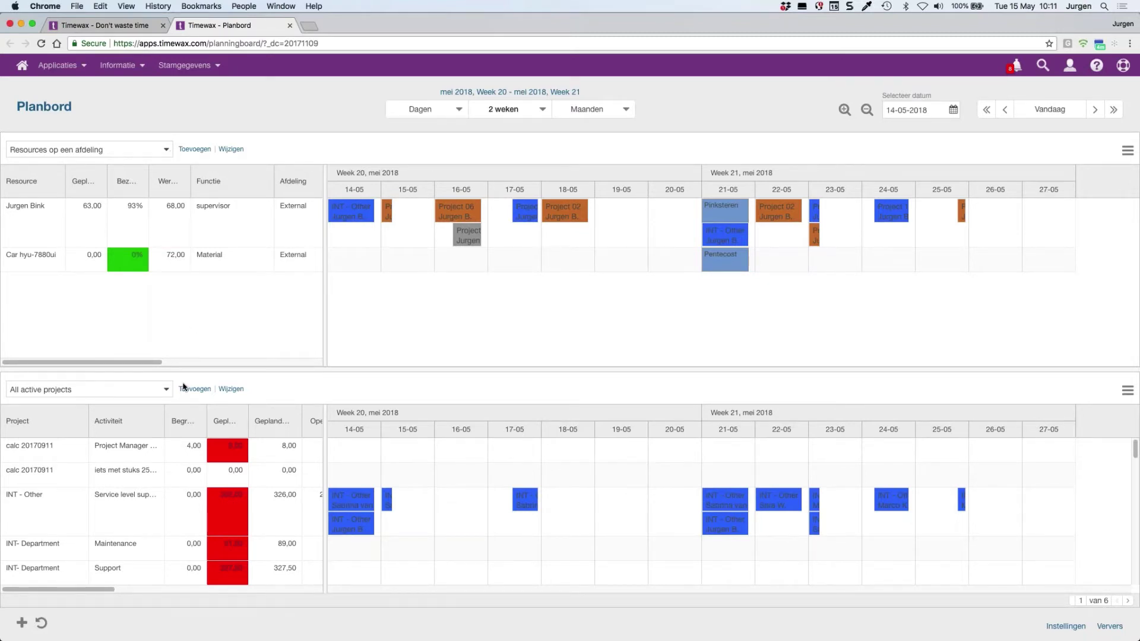
click(165, 395)
click(165, 395)
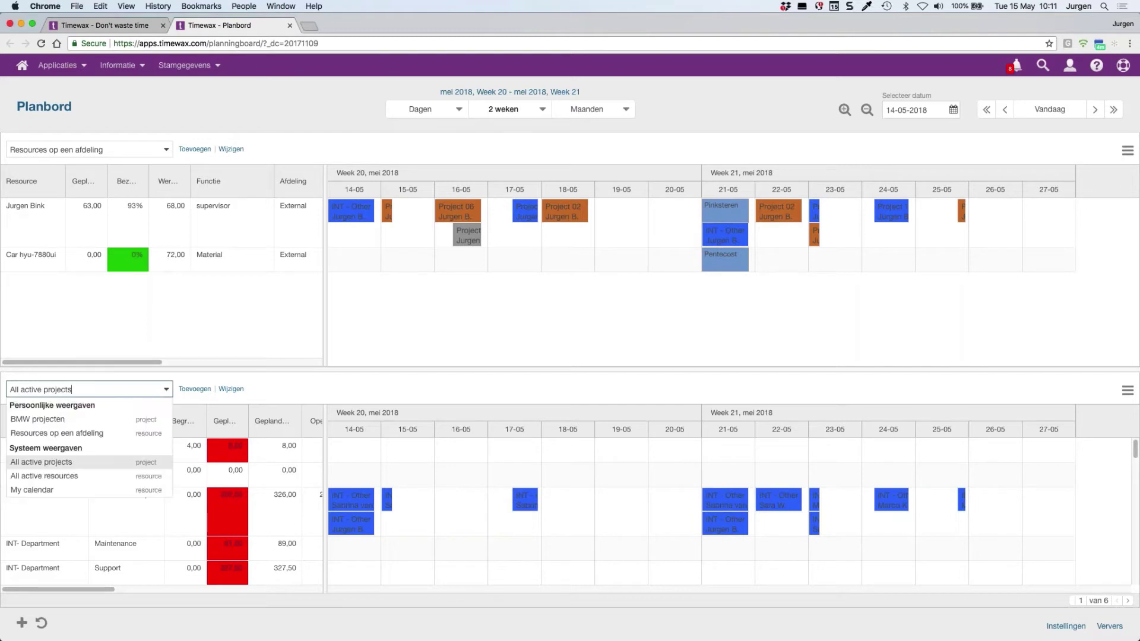
click(80, 476)
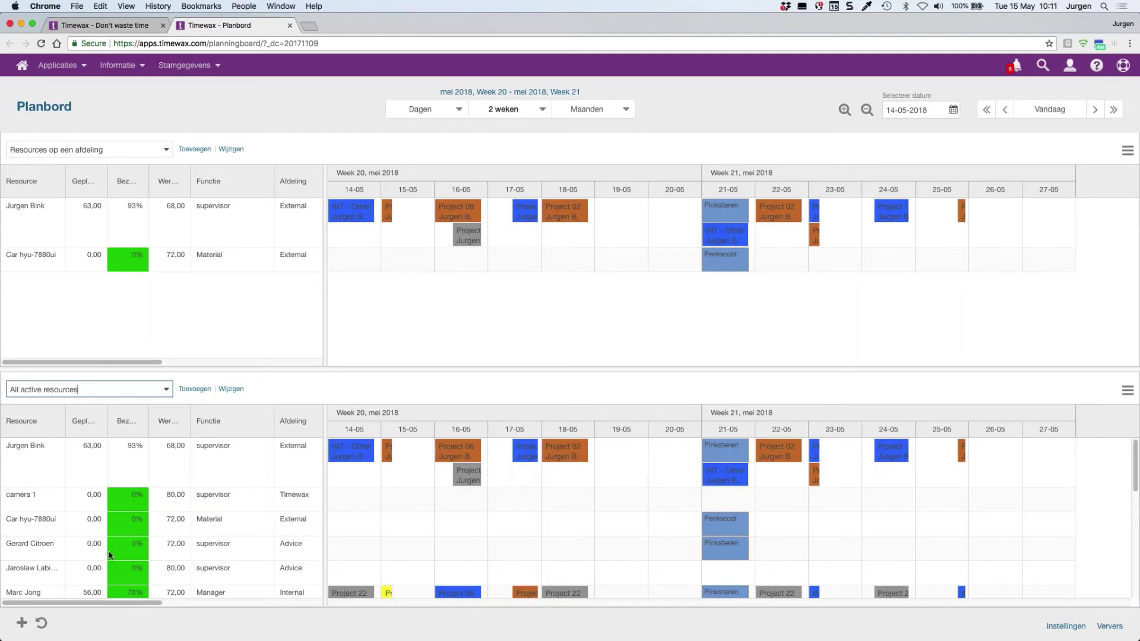
click(166, 389)
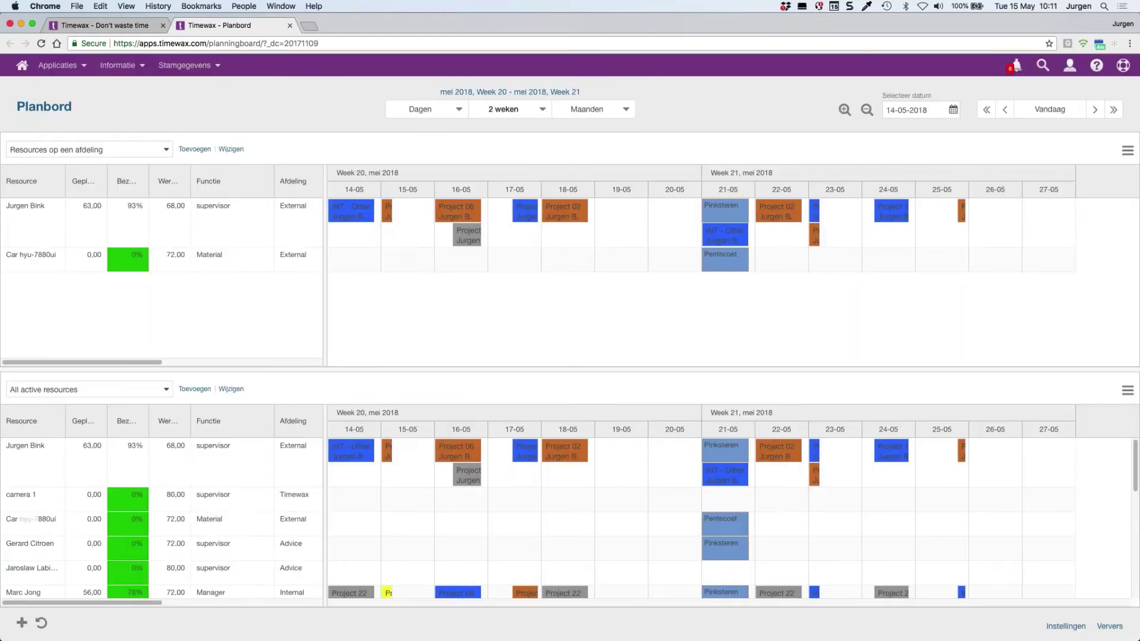
click(166, 391)
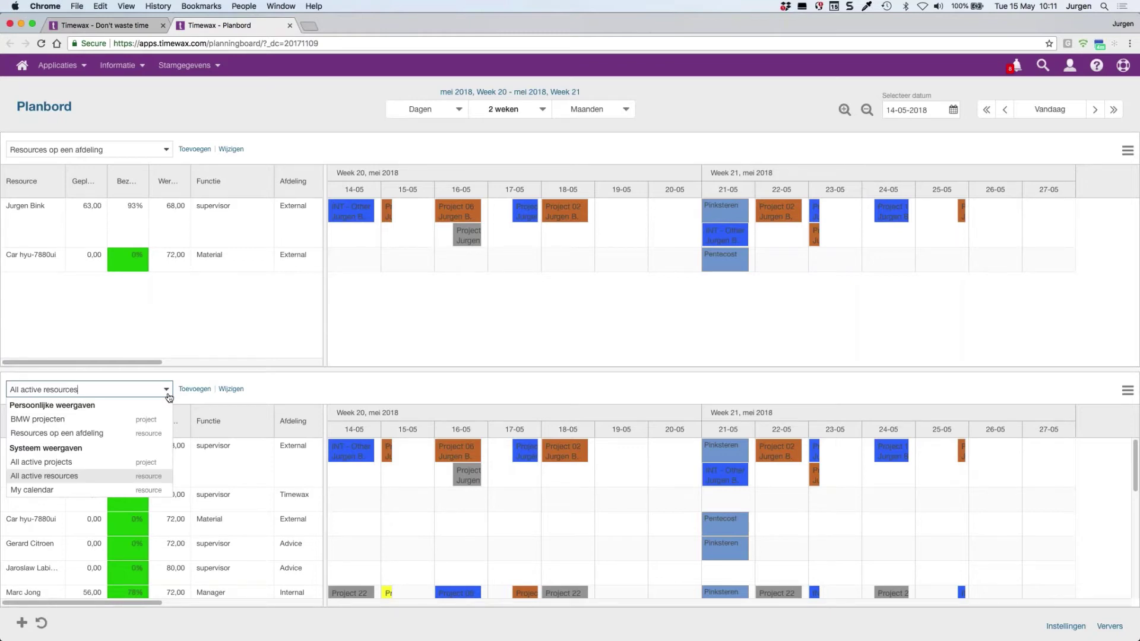
click(287, 395)
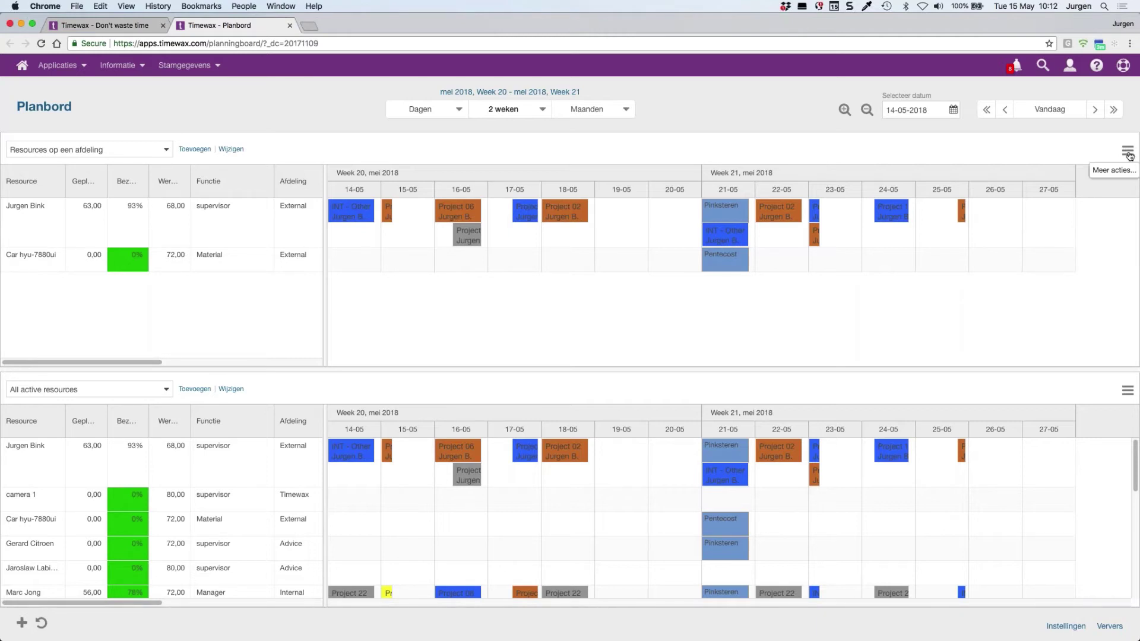
- Hide the lower board and switch the remaining board to the All active resources view
click(1127, 390)
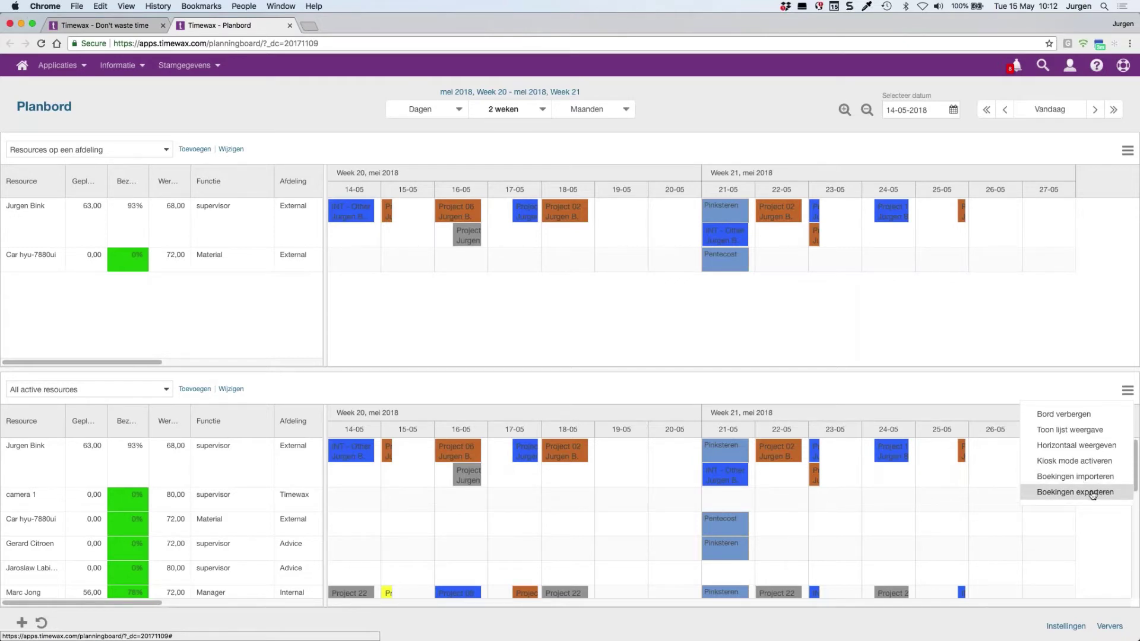
click(1079, 416)
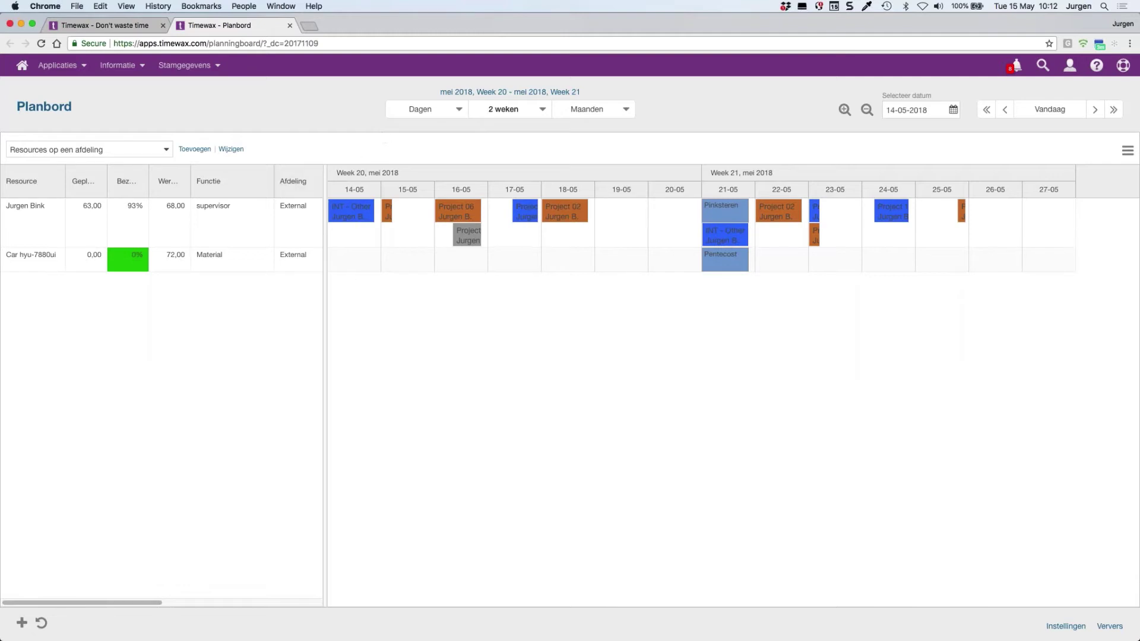
click(166, 151)
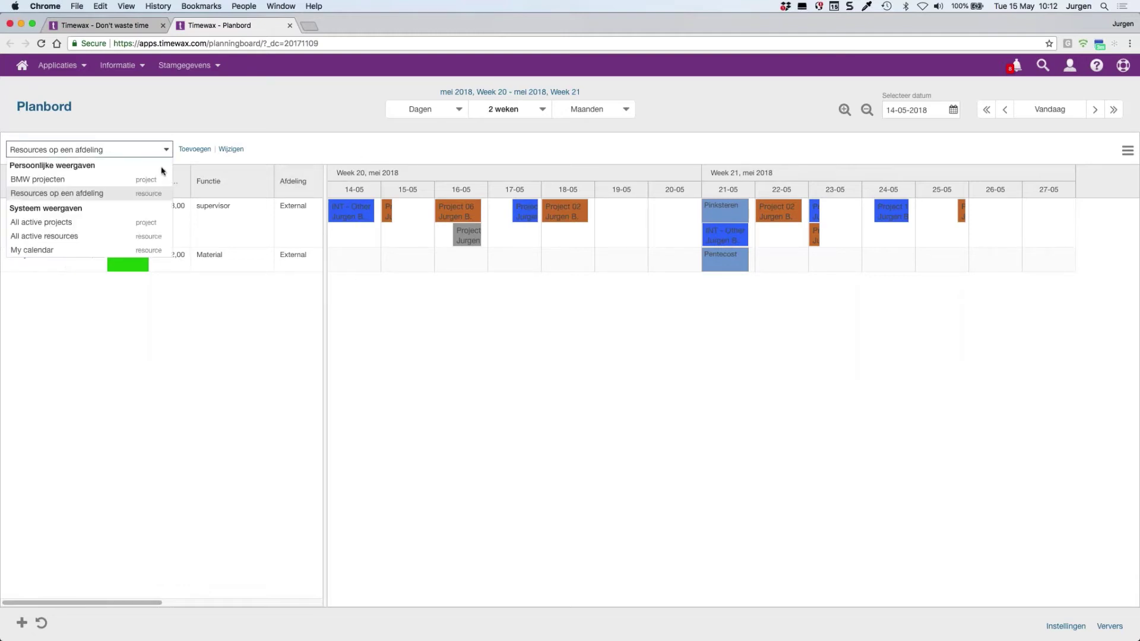
click(111, 240)
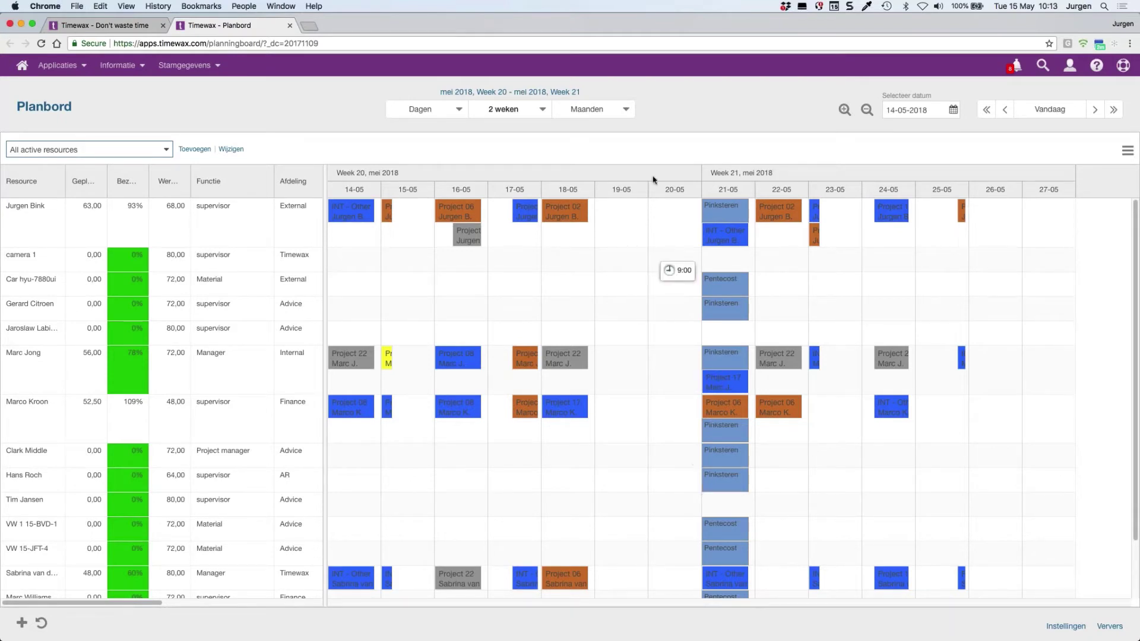
click(459, 111)
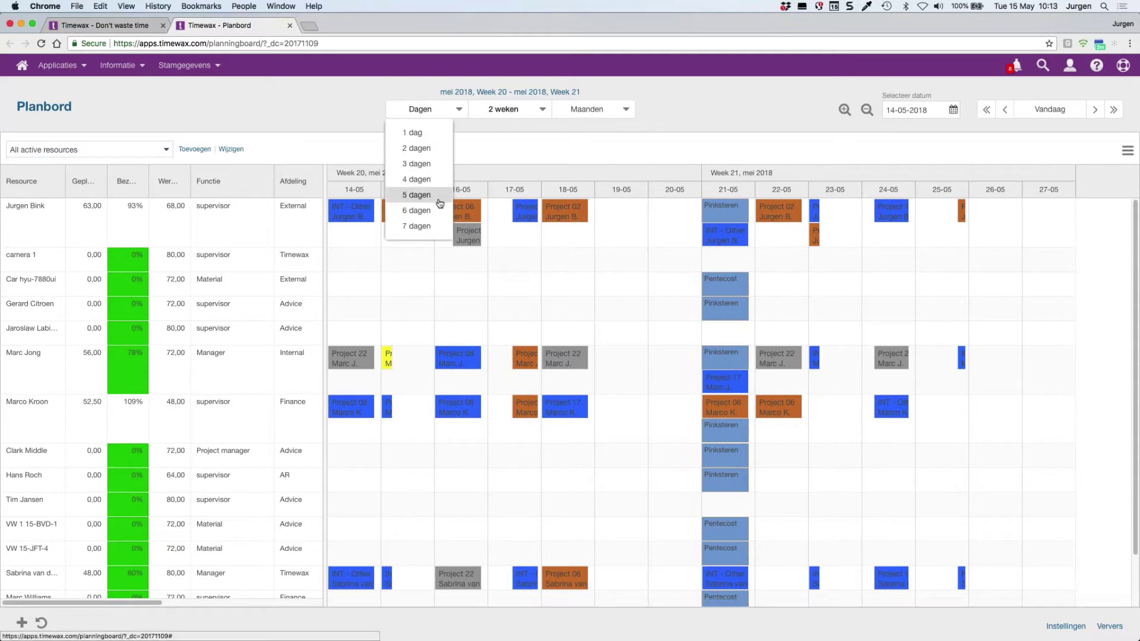
click(519, 111)
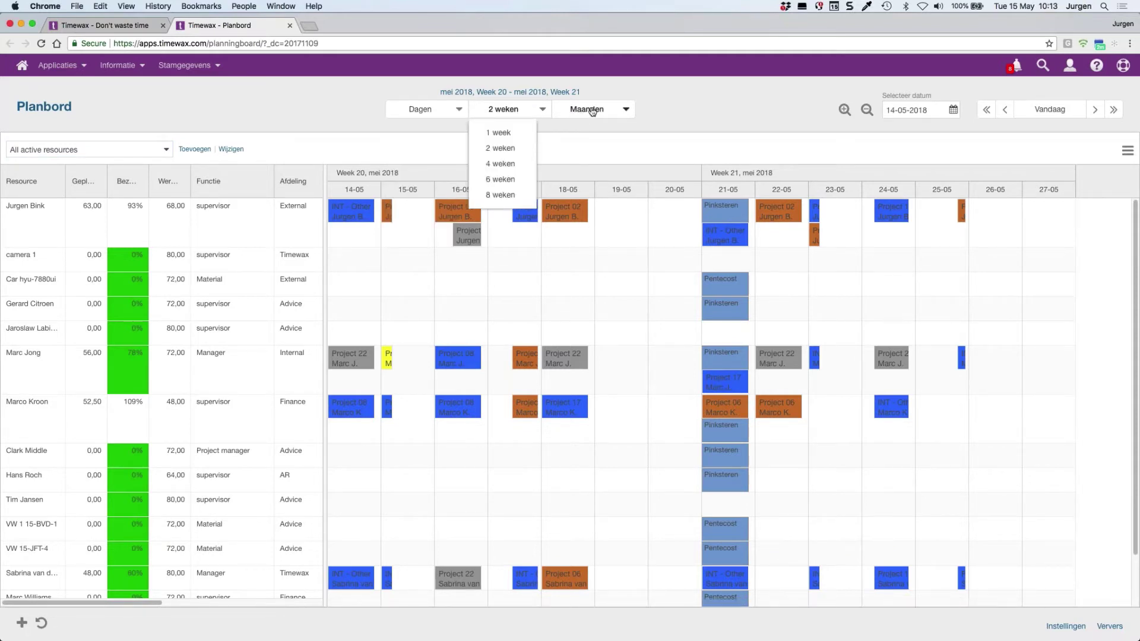
click(657, 110)
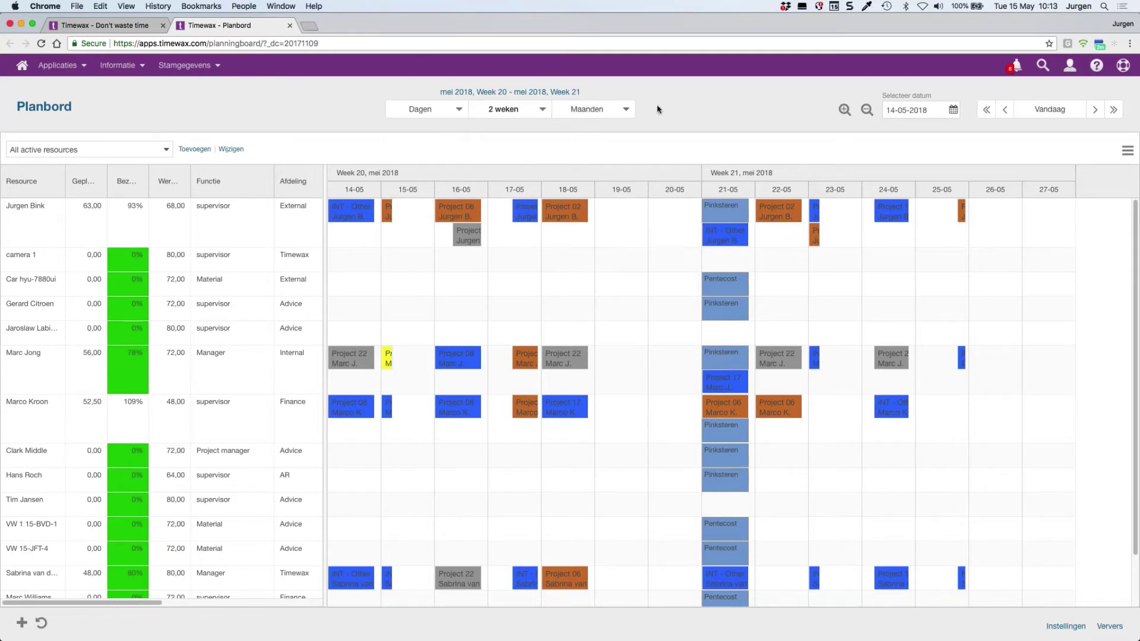
- Set the board's period to 4 weken and zoom in on the timeline until only the first week fills the view
click(525, 112)
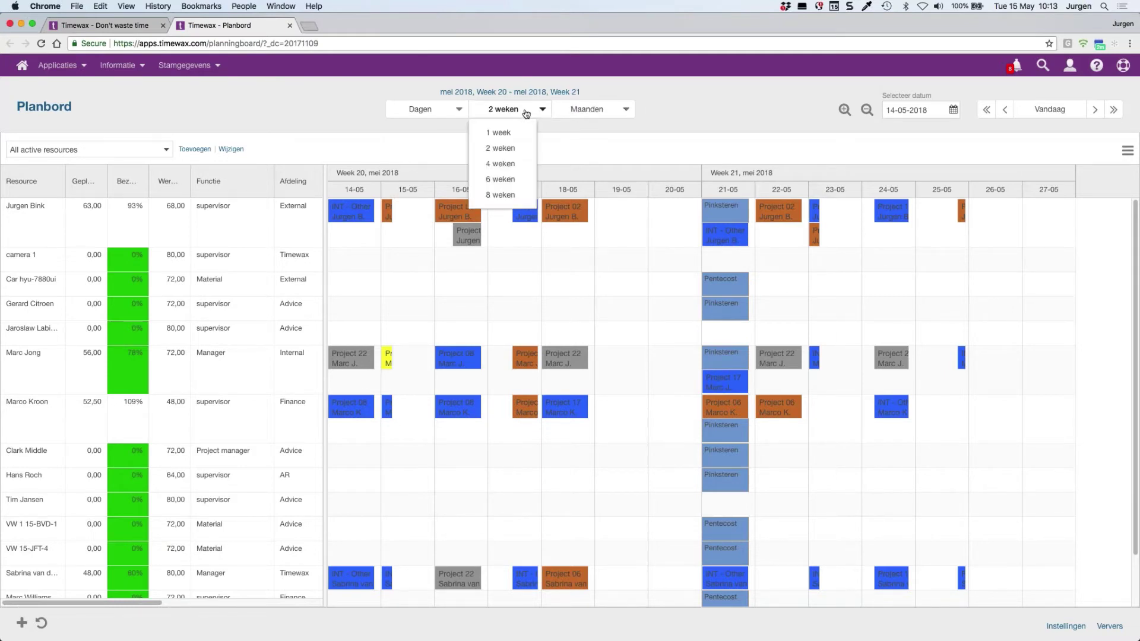
click(510, 168)
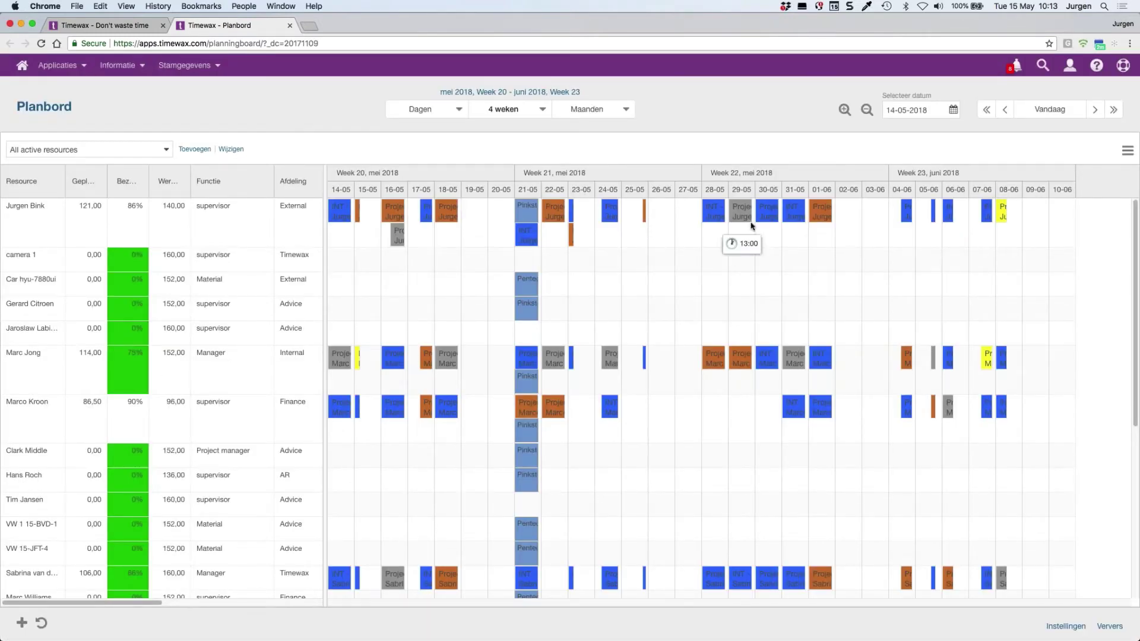
click(844, 111)
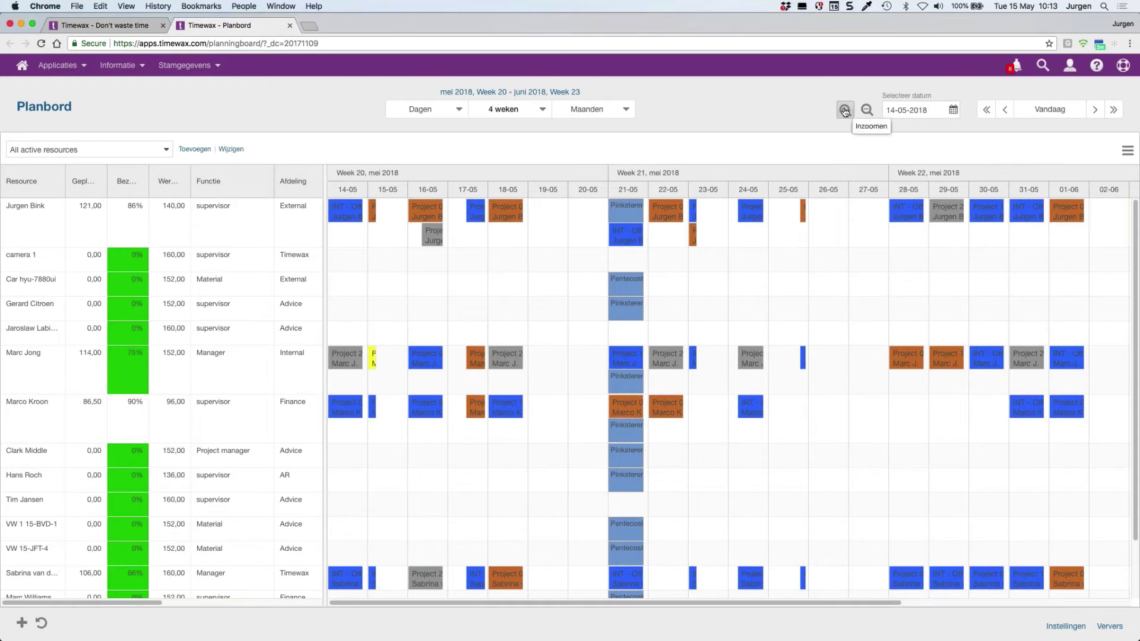
click(846, 111)
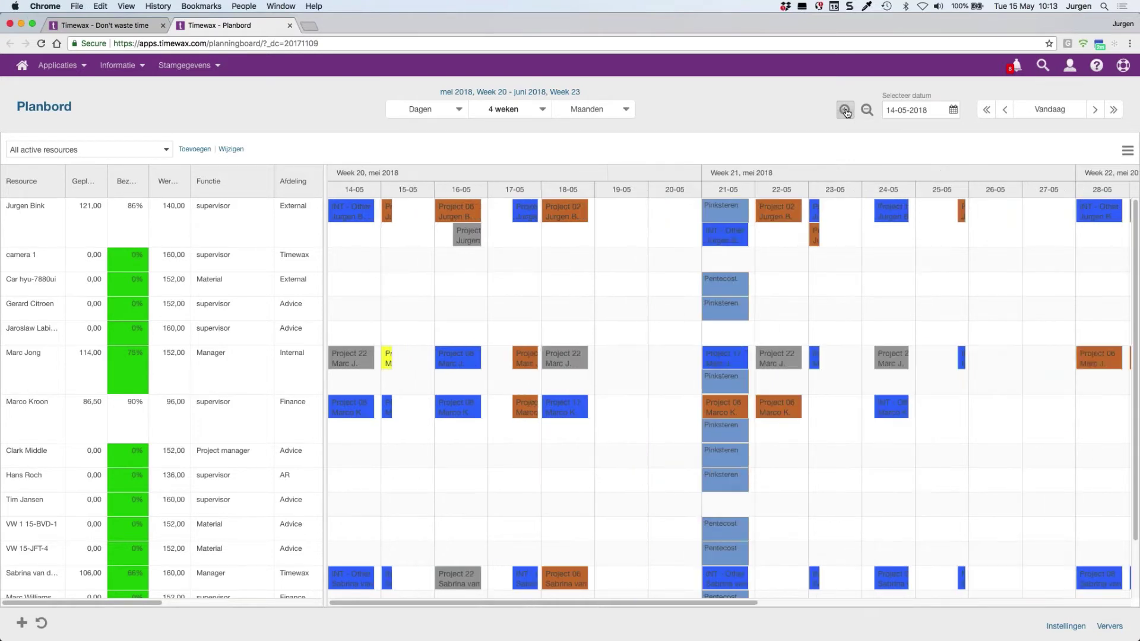
click(845, 112)
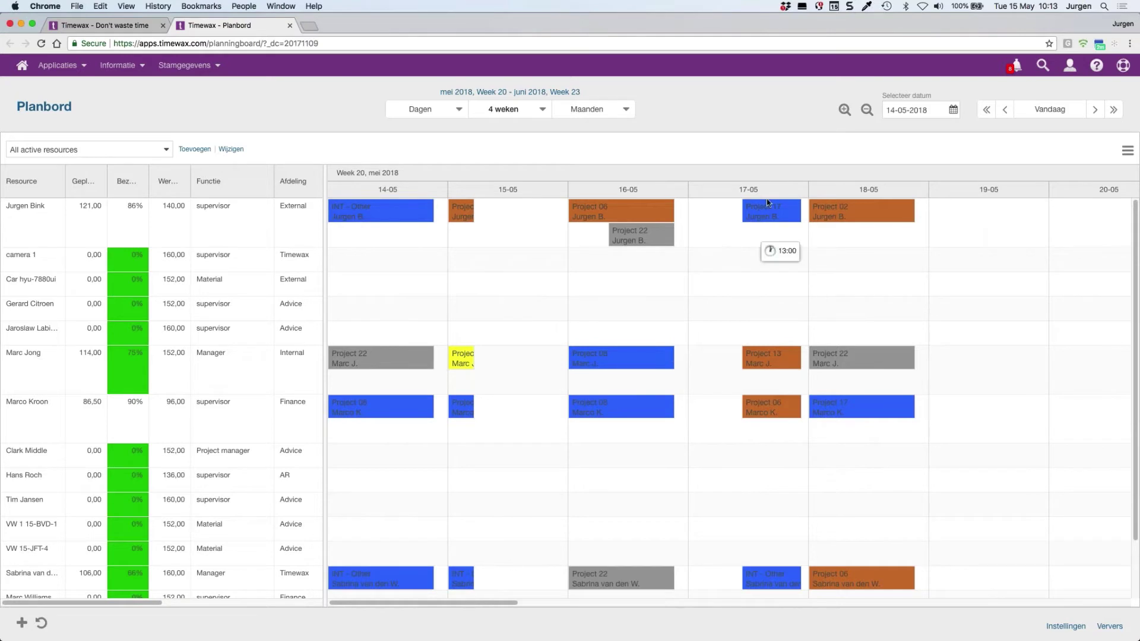
drag(504, 604, 399, 609)
- Review the available booking label fields in the board settings and increase the Rijhoogte to 132px
click(1063, 627)
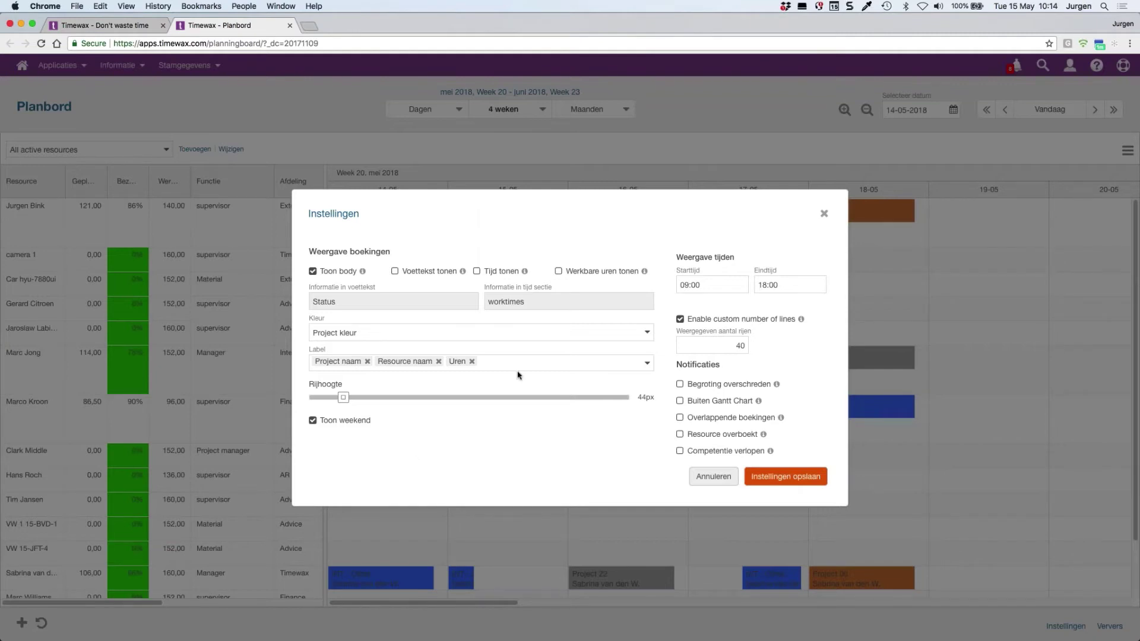
click(650, 363)
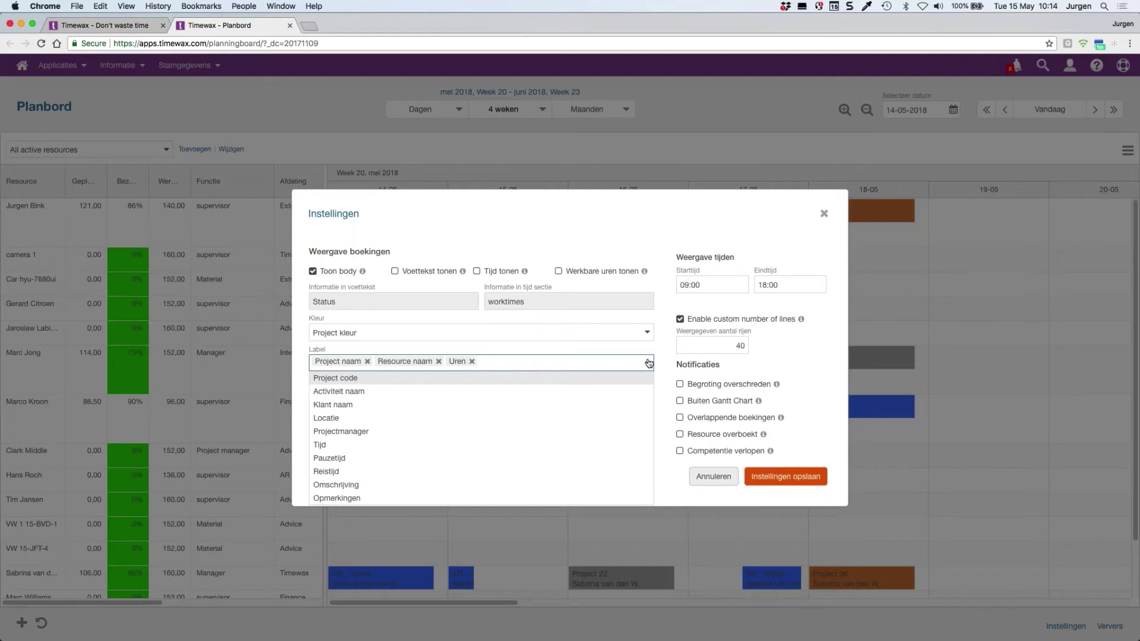
click(618, 257)
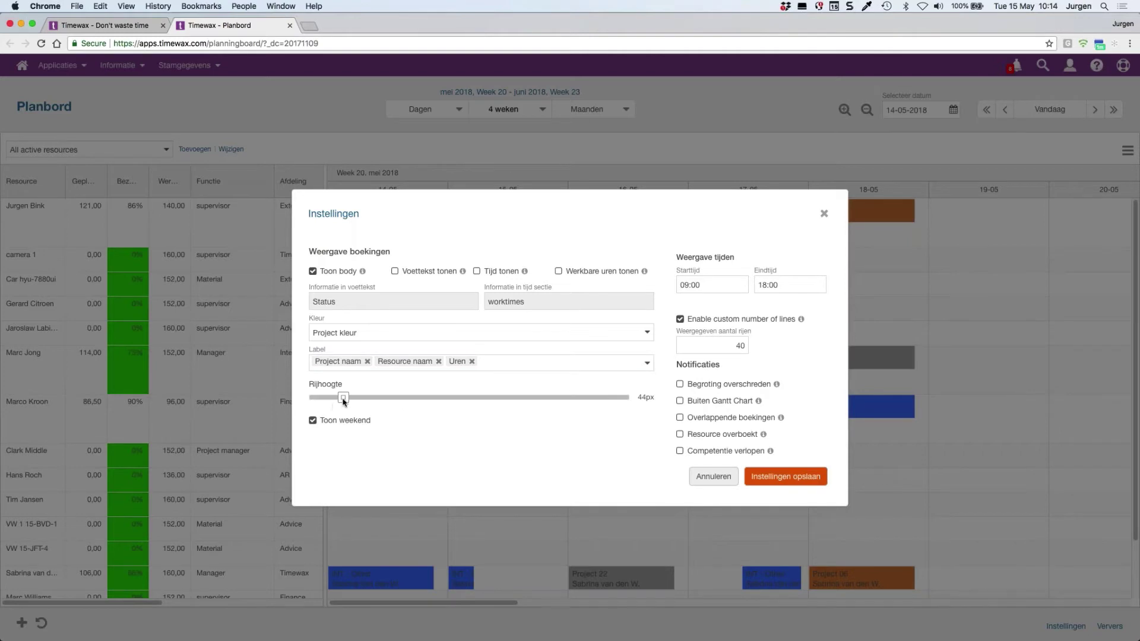
drag(343, 398, 413, 401)
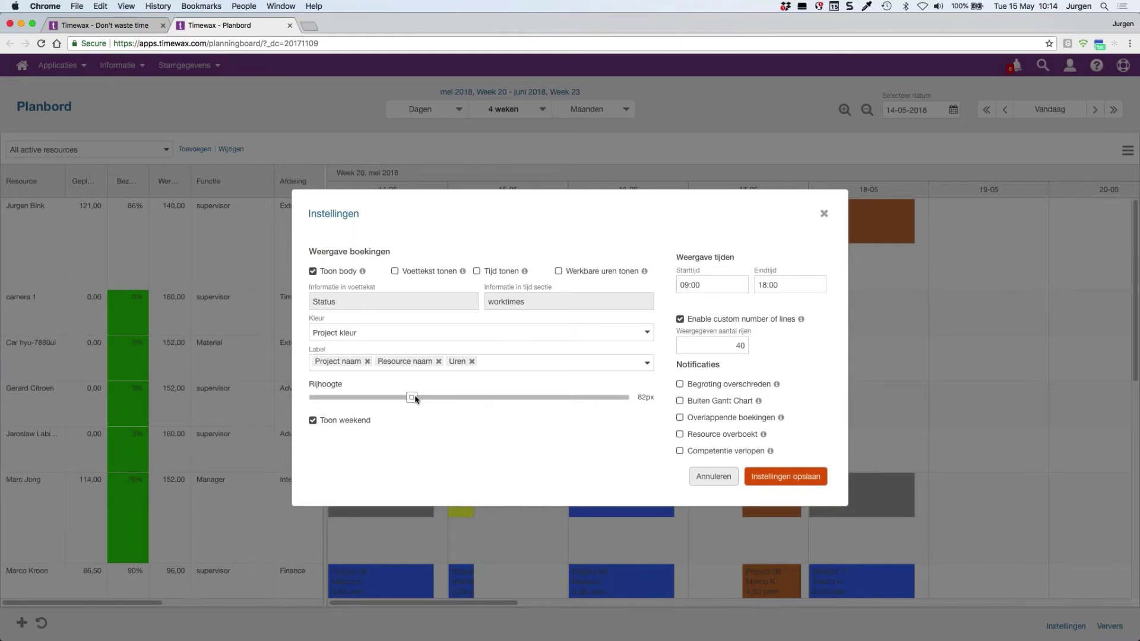
drag(412, 398, 504, 403)
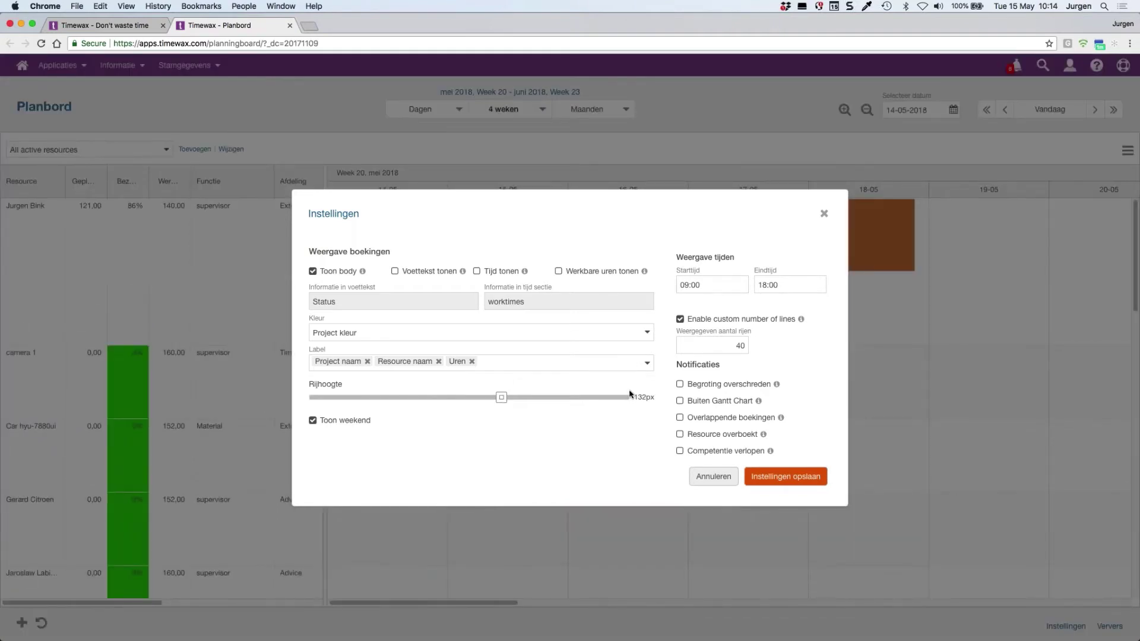
- Add Pauzetijd, Tijd and Omschrijving to the booking labels and save the settings
click(647, 367)
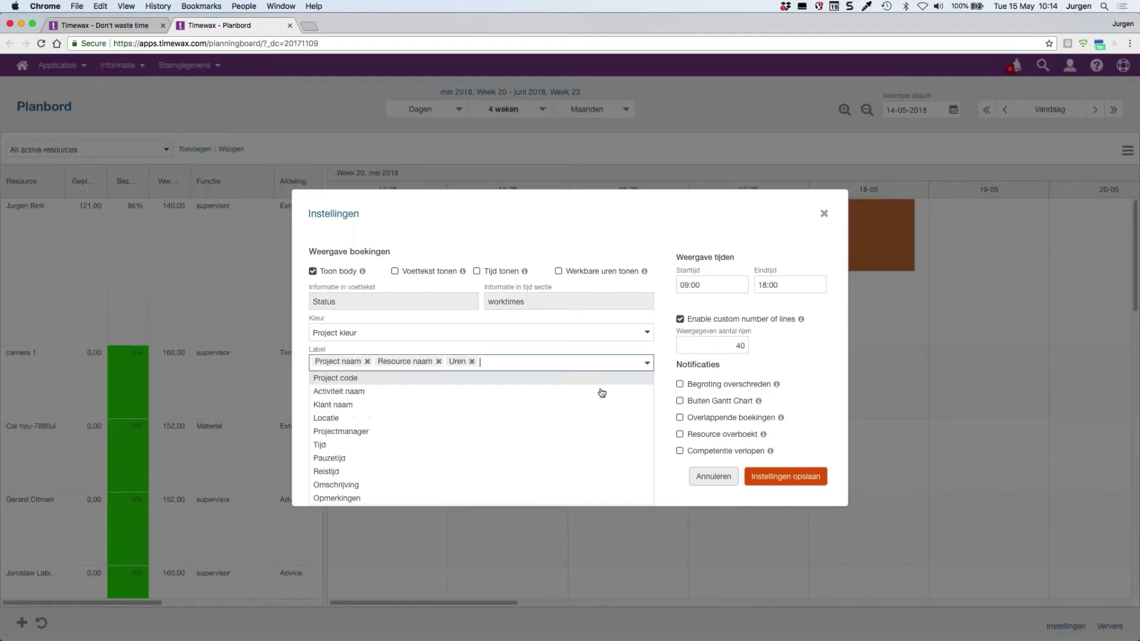
click(383, 458)
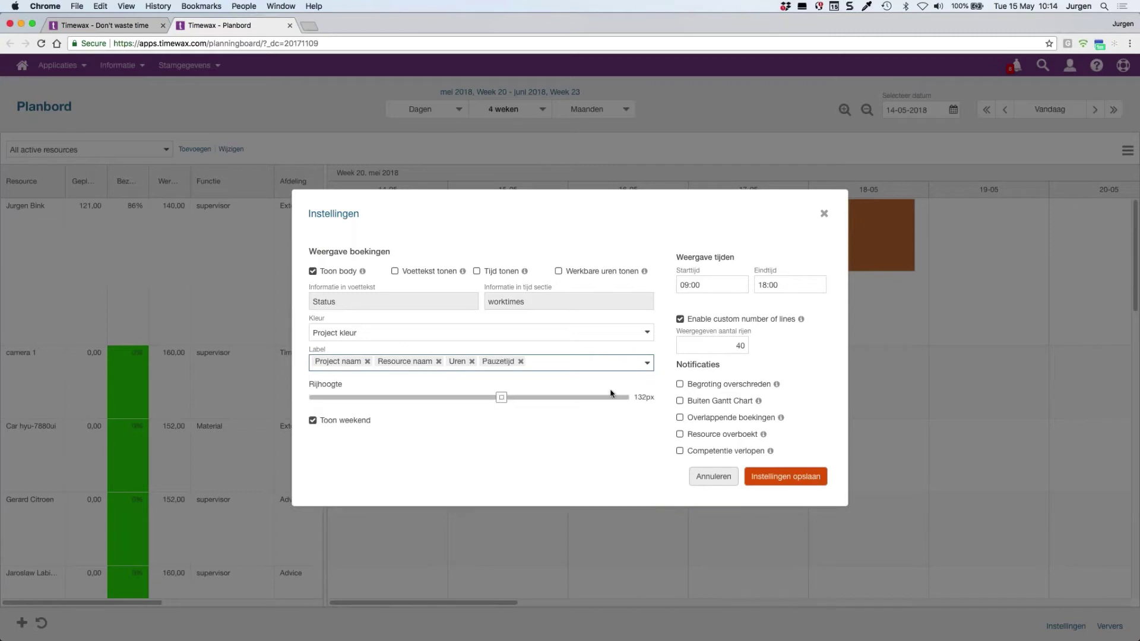
click(648, 368)
click(497, 453)
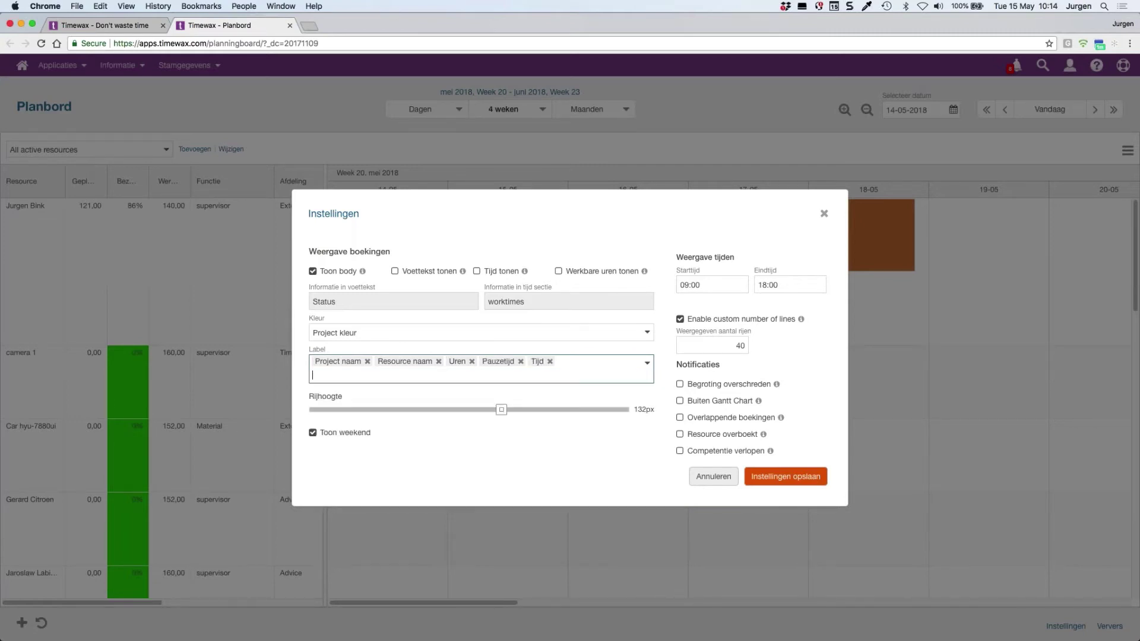
click(646, 363)
click(336, 470)
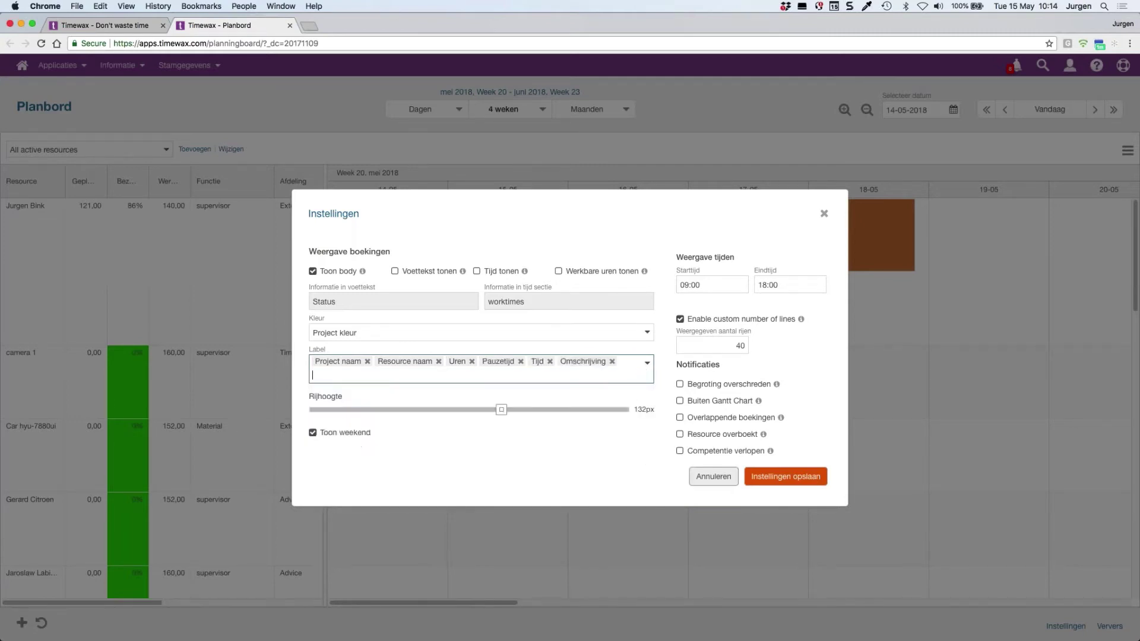
click(782, 484)
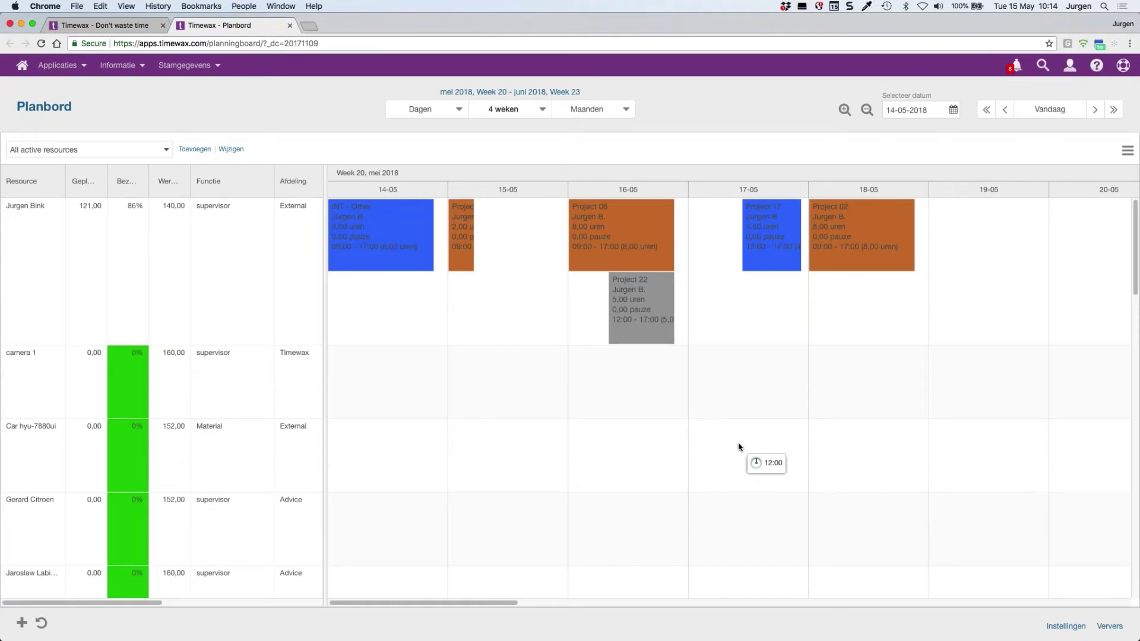
- Remove Omschrijving, Tijd and Pauzetijd from the booking labels, reduce the Rijhoogte to 28px and save the settings
click(1071, 627)
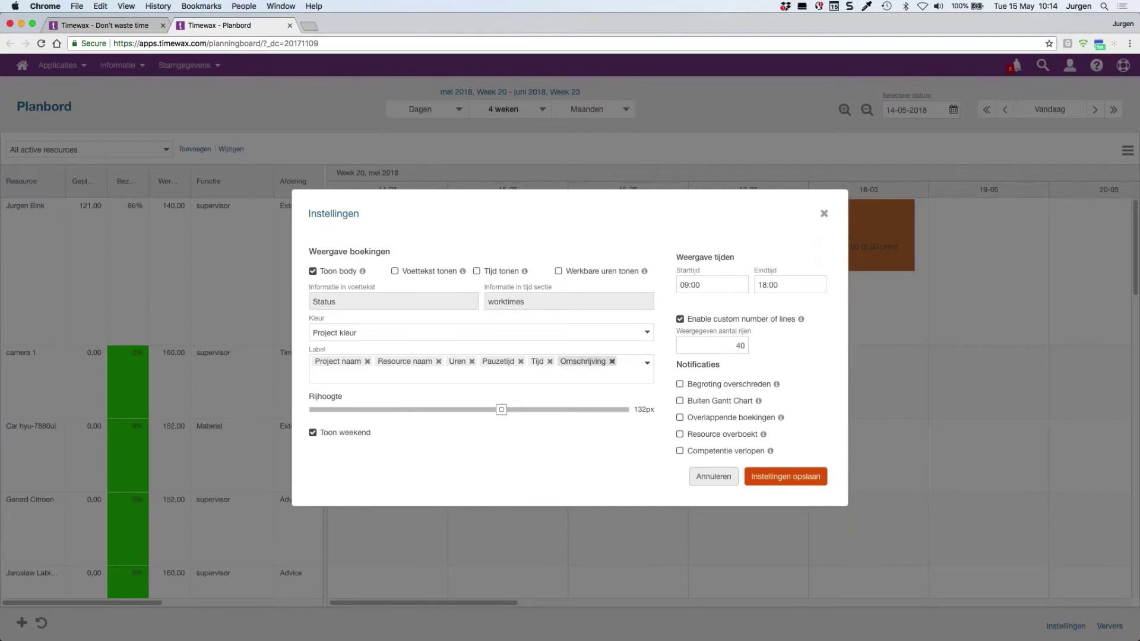
click(611, 362)
key(BackSpace)
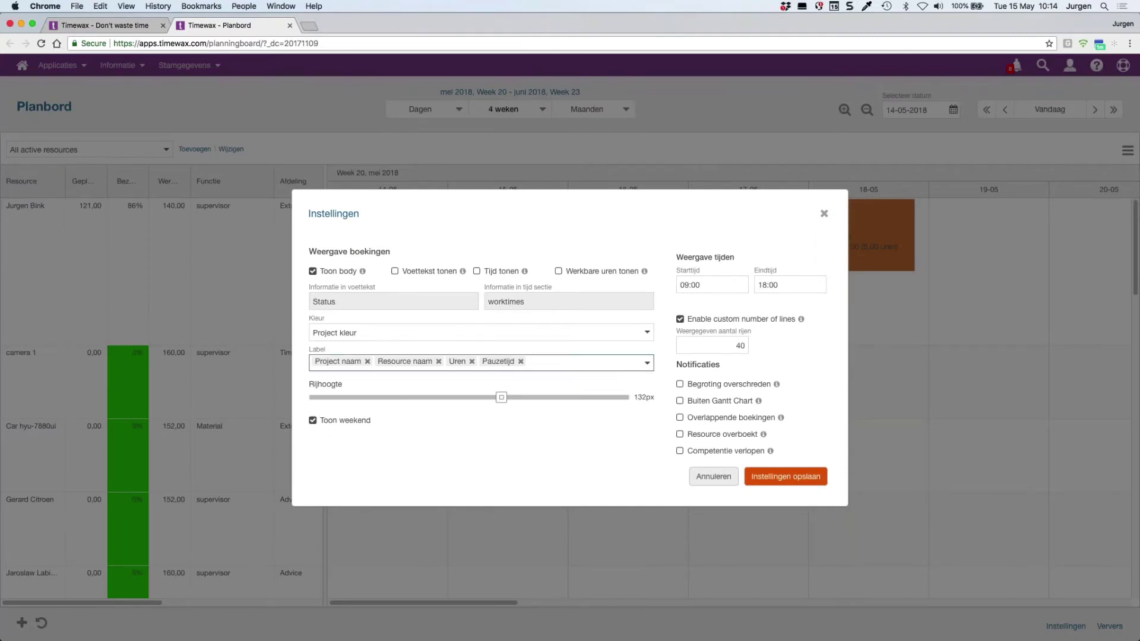
key(BackSpace)
drag(501, 397, 304, 392)
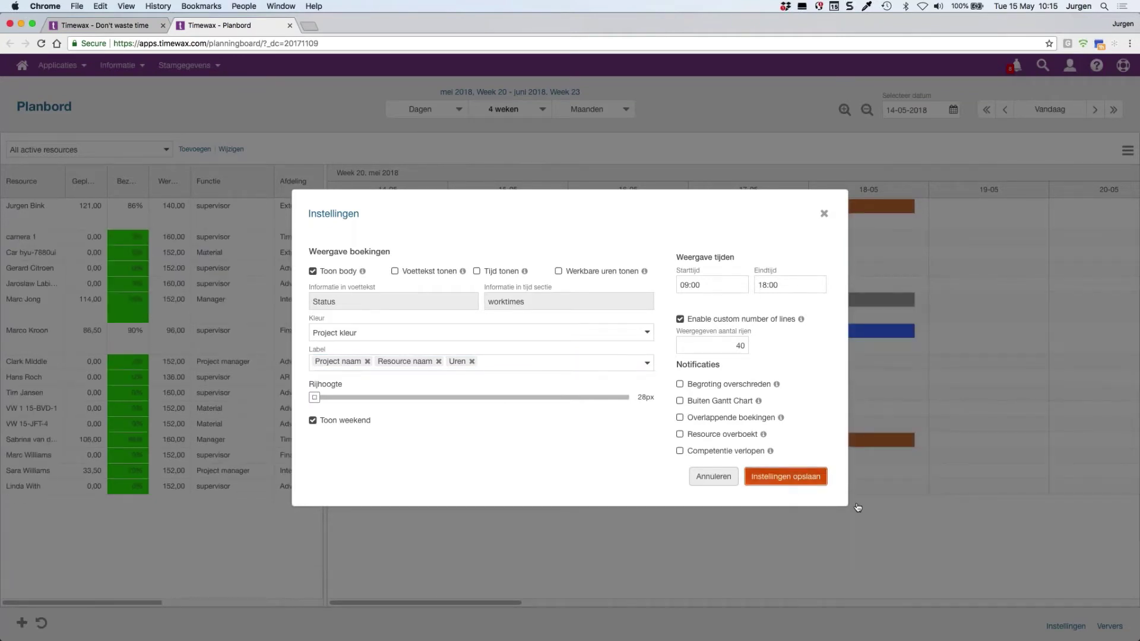
click(793, 475)
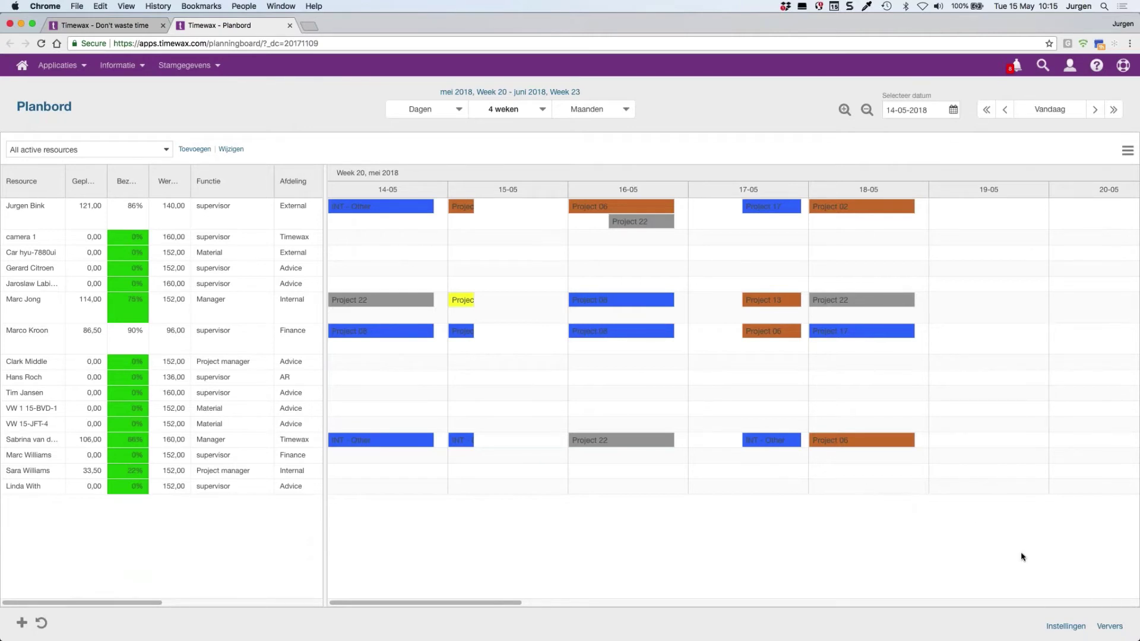
- Enable Werkbare uren tonen in the board settings and save them
click(1061, 627)
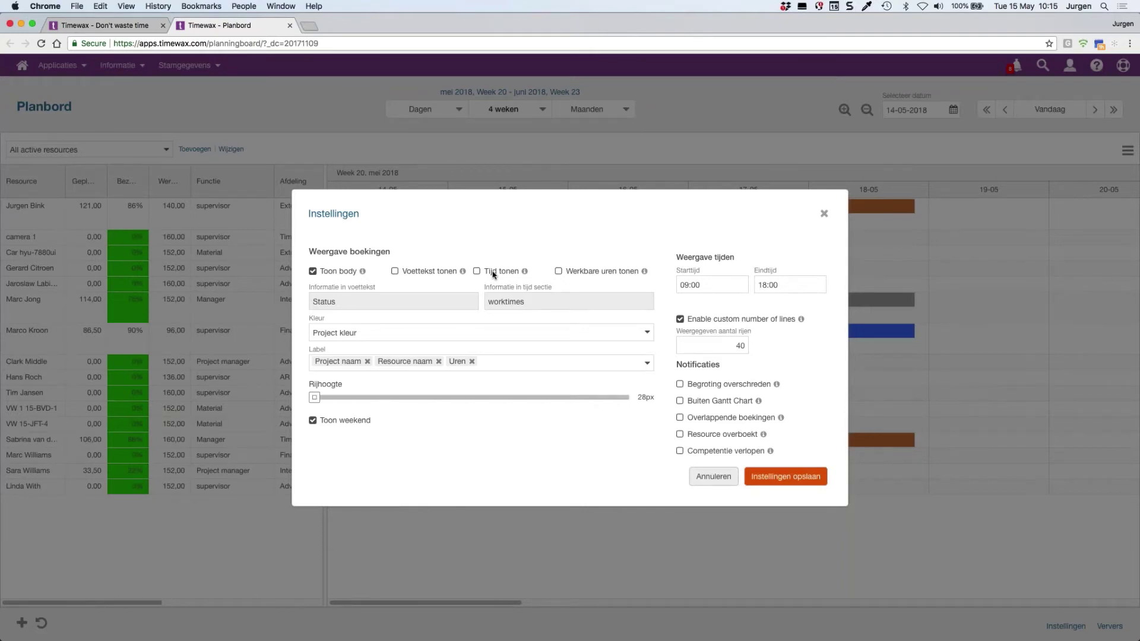
click(558, 273)
double_click(730, 346)
click(799, 479)
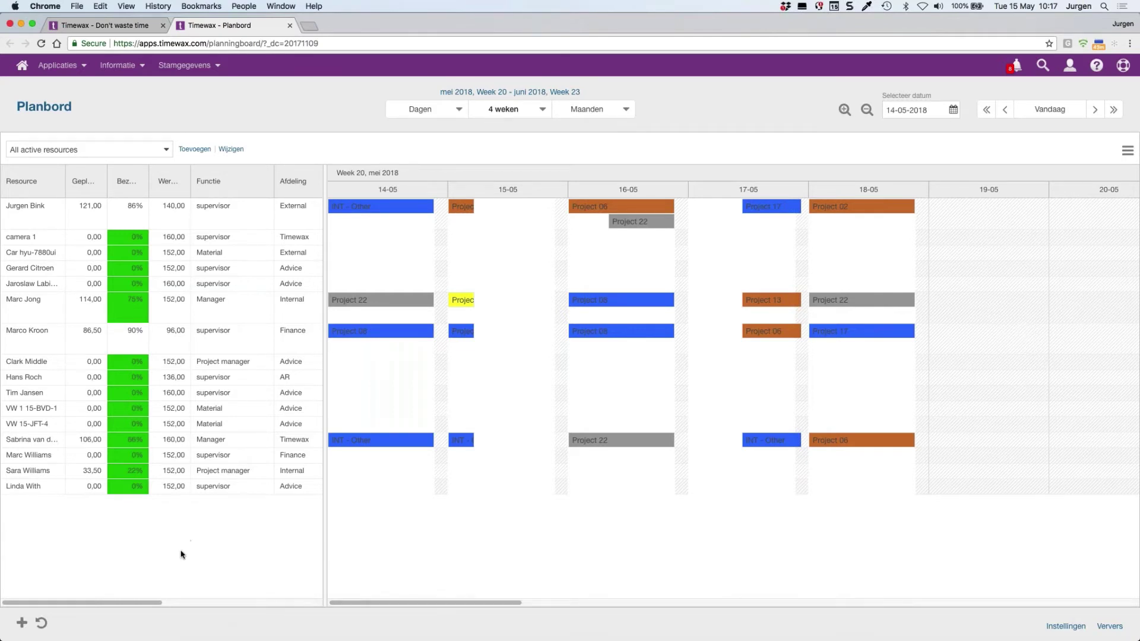
click(42, 624)
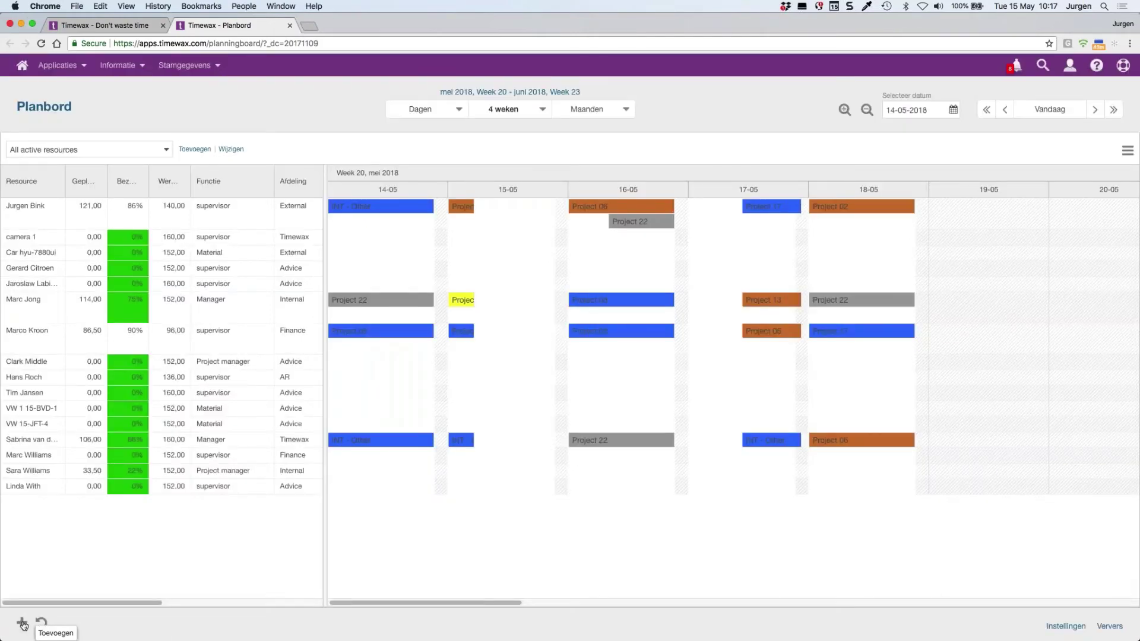
mouse_move(23, 623)
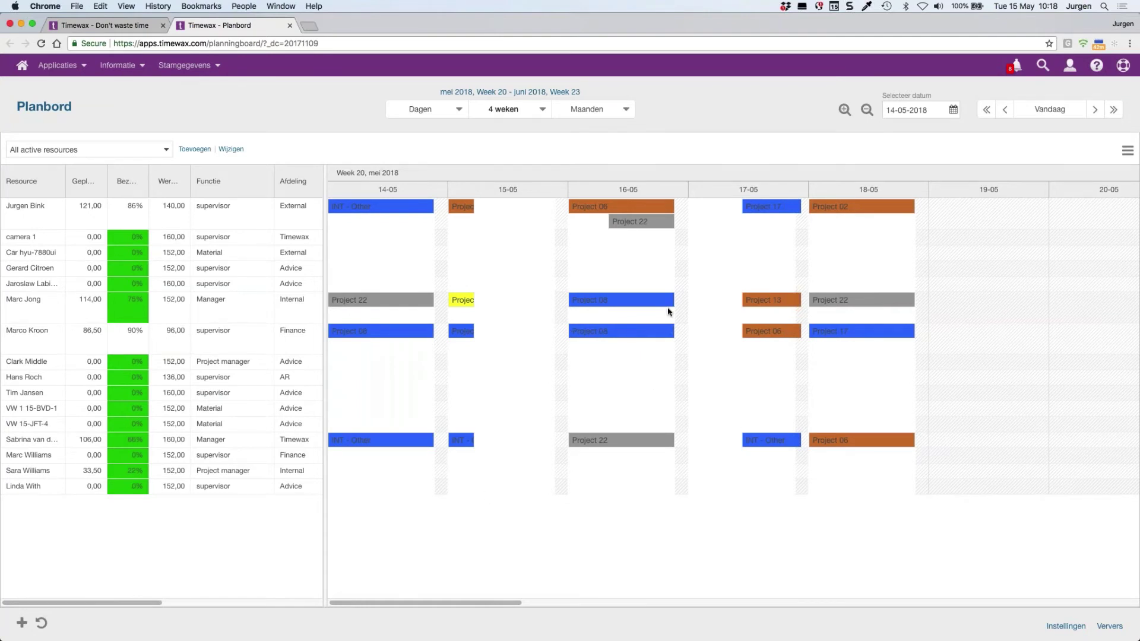
- Draw a booking for the fourth resource on 15 mei 2018 from 10:00 to 17:00, with Project 06 and activity Design
mouse_move(669, 307)
drag(457, 270, 548, 278)
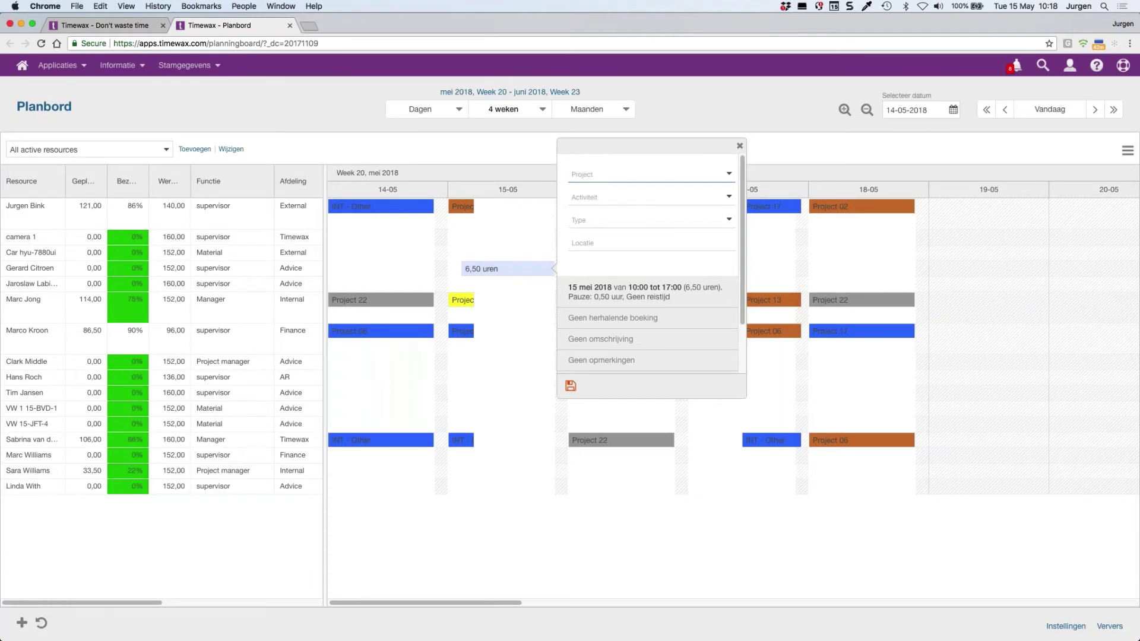
click(729, 174)
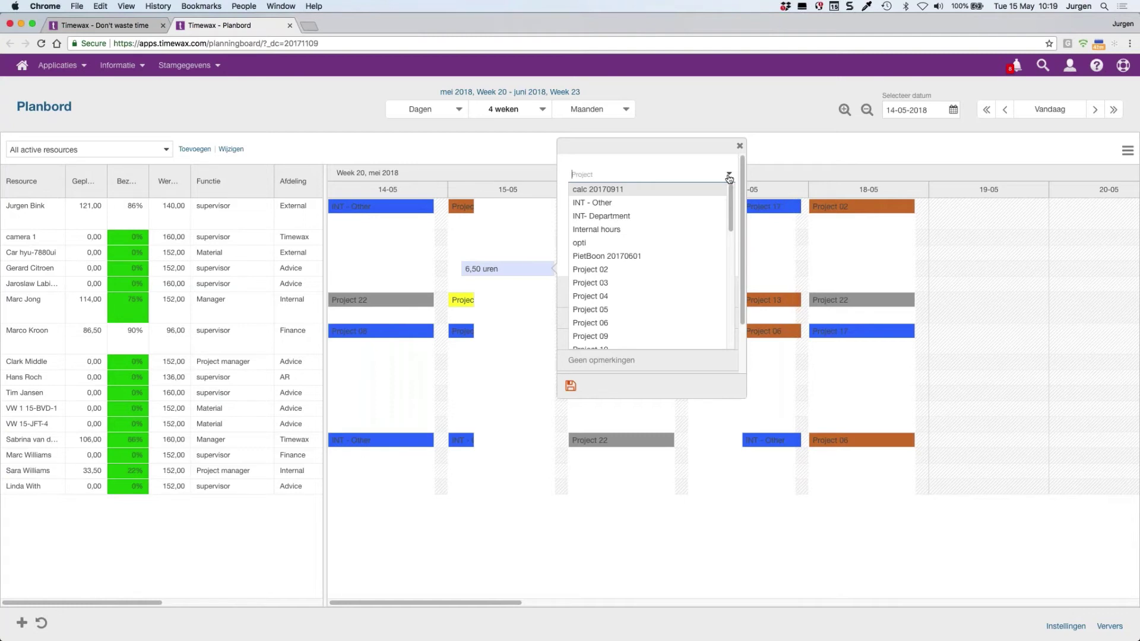
text(06)
key(BackSpace)
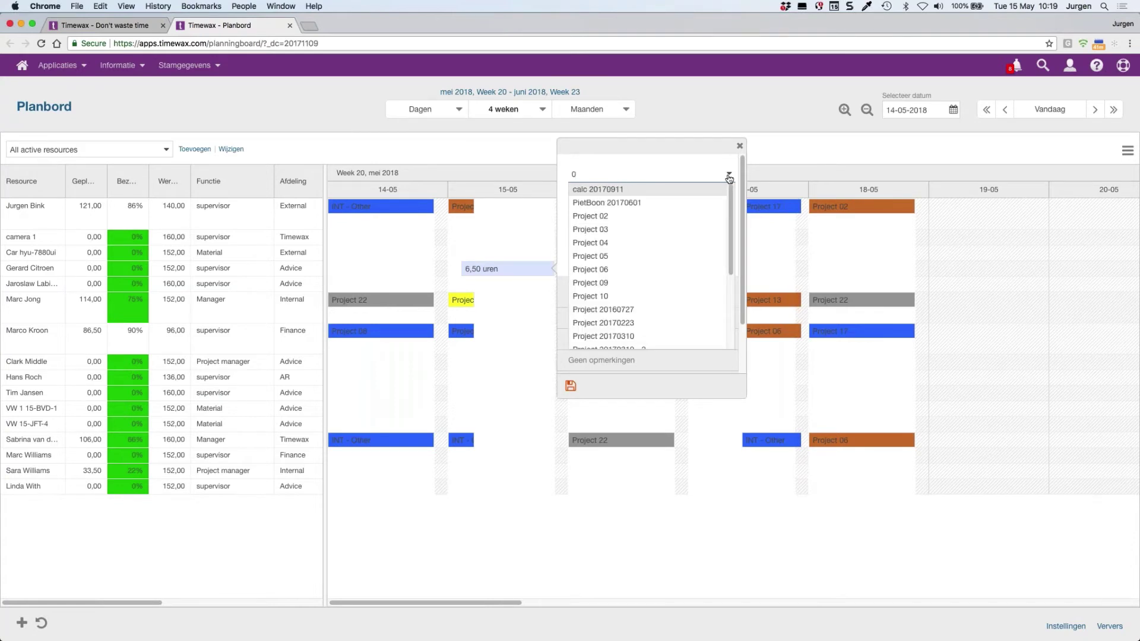
text(6)
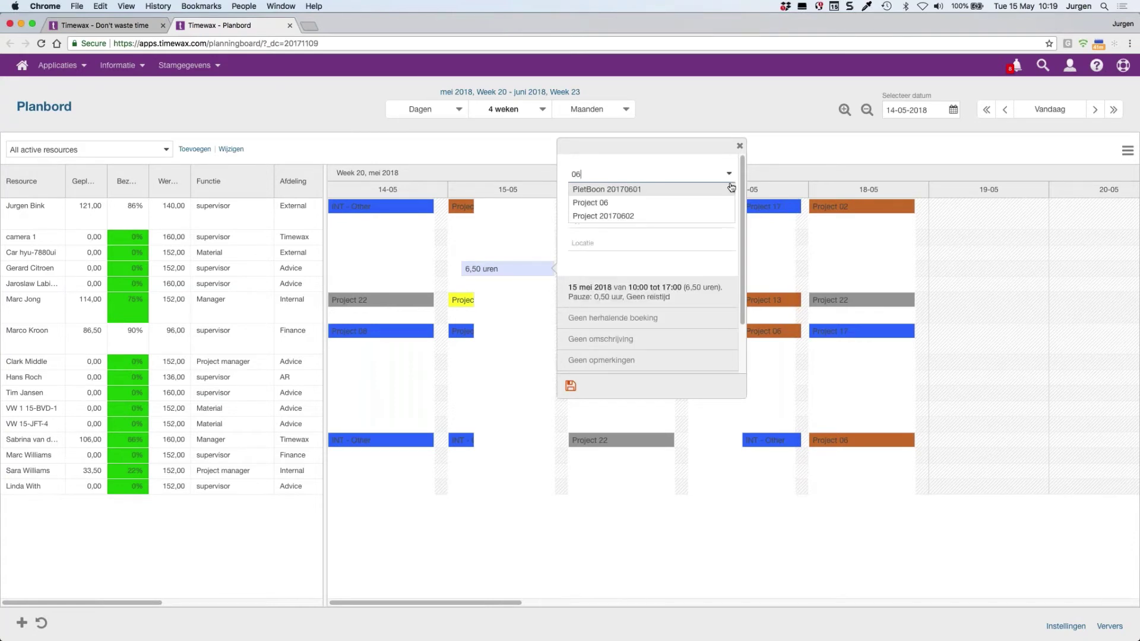
click(596, 205)
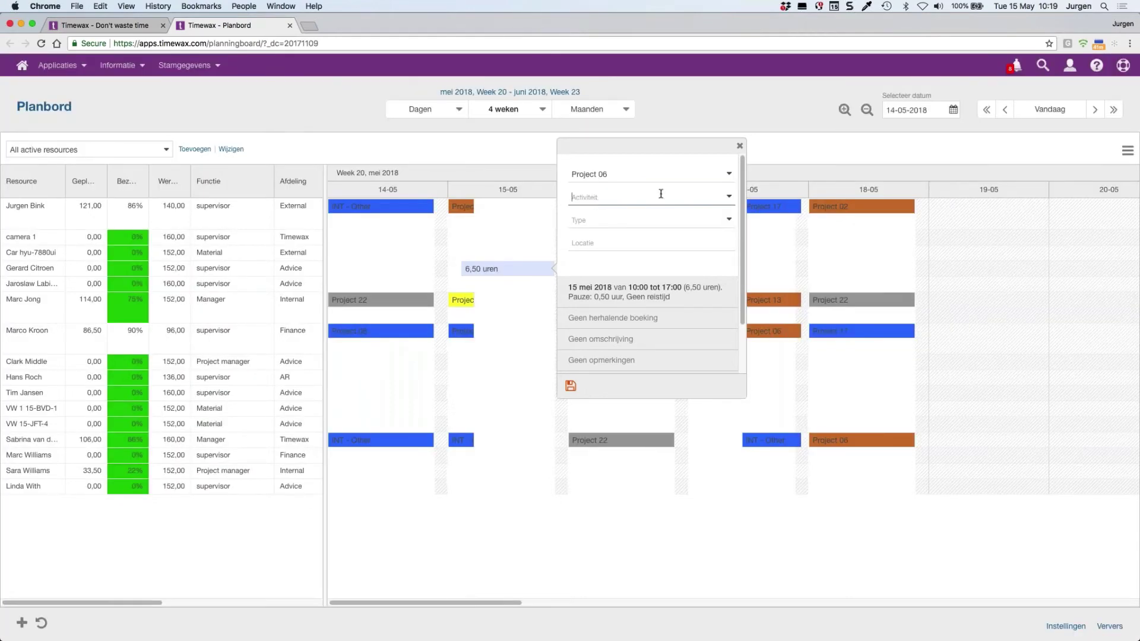
click(729, 196)
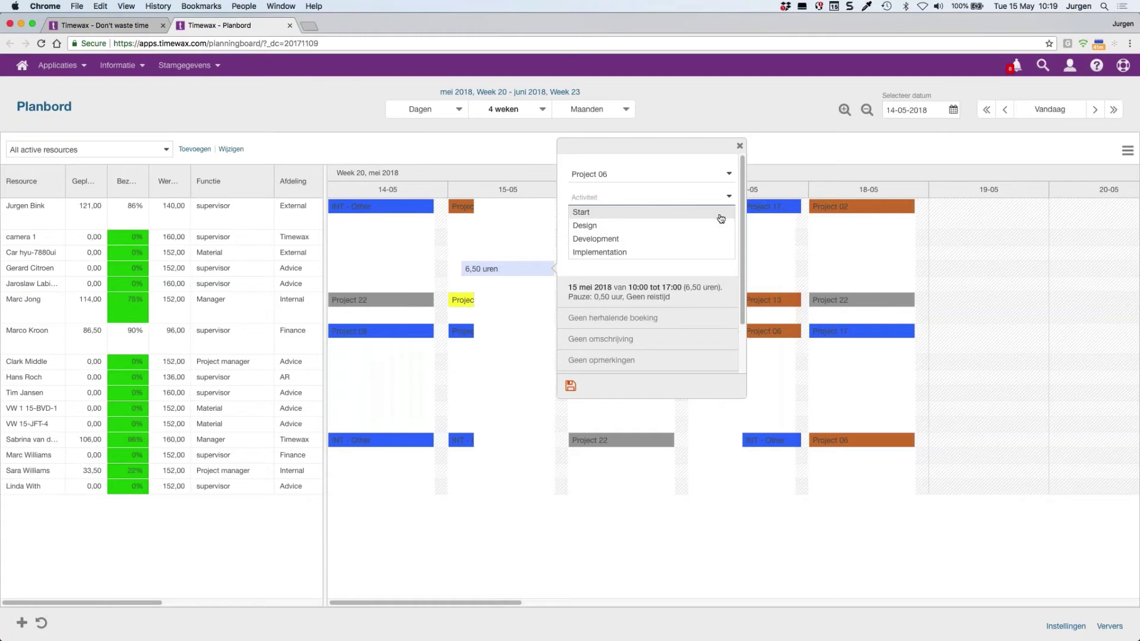
click(667, 227)
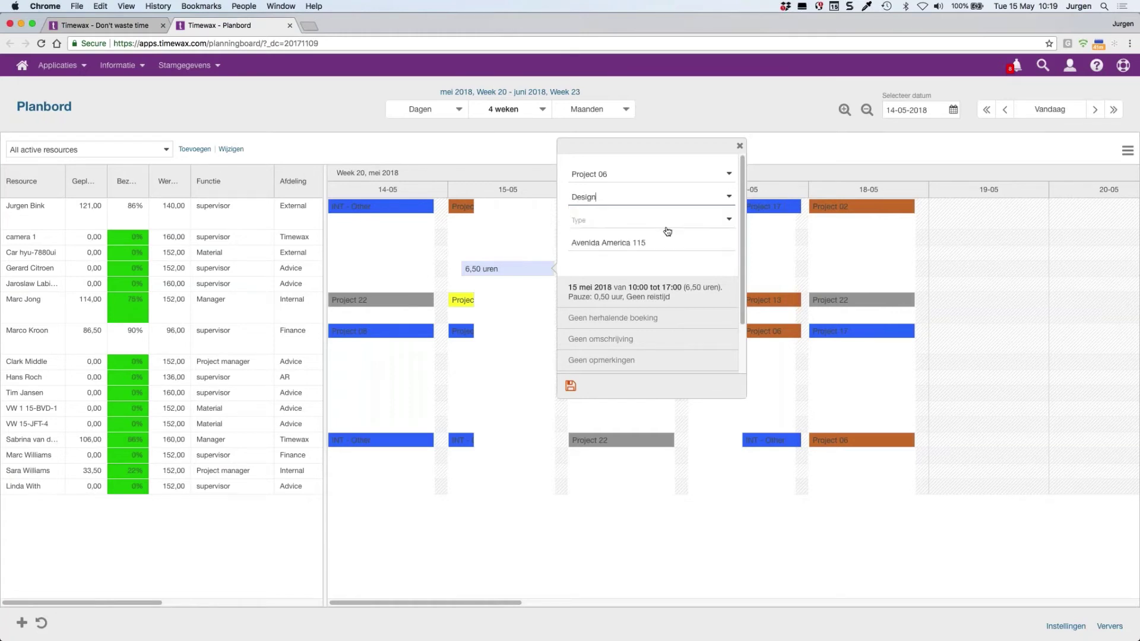
- Examine the new booking's Type options, location and the date and time details
click(728, 221)
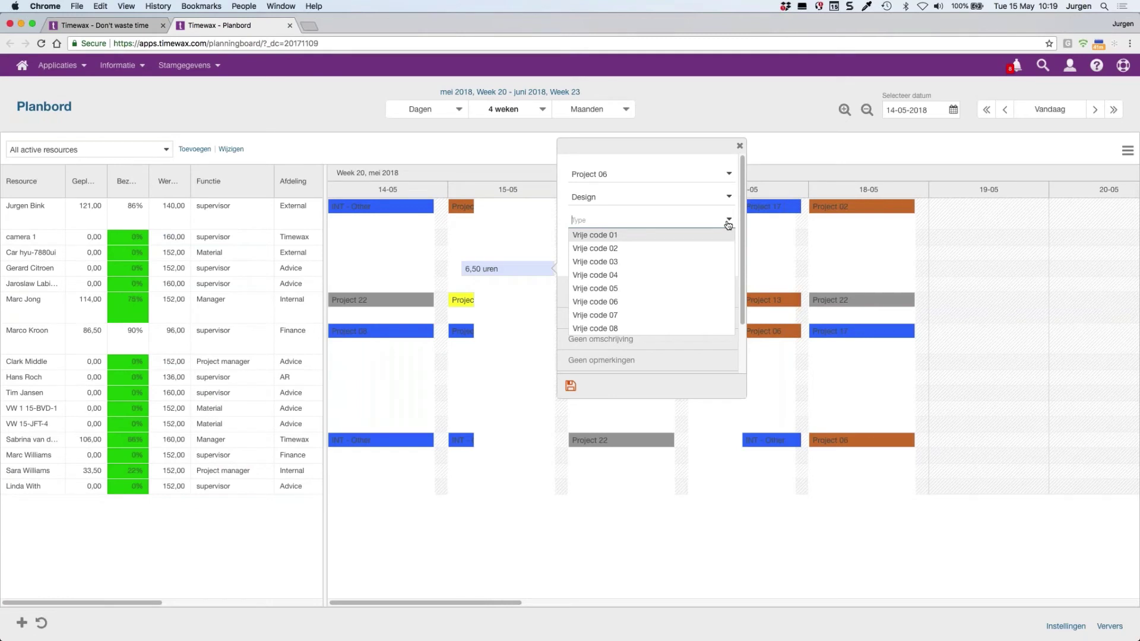
click(713, 160)
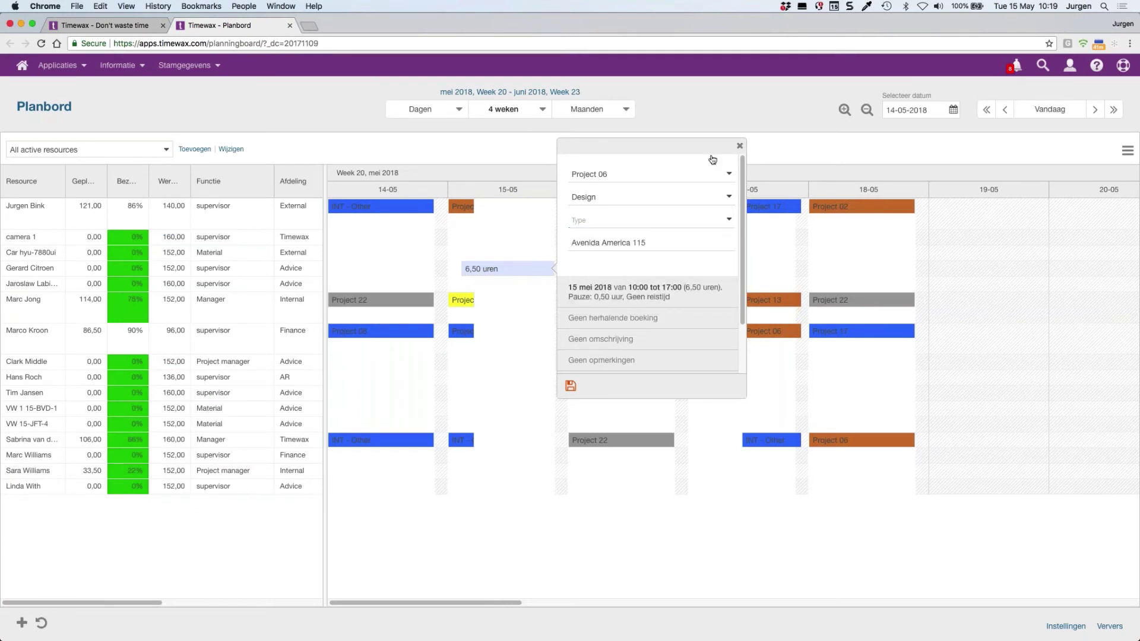
key(Tab)
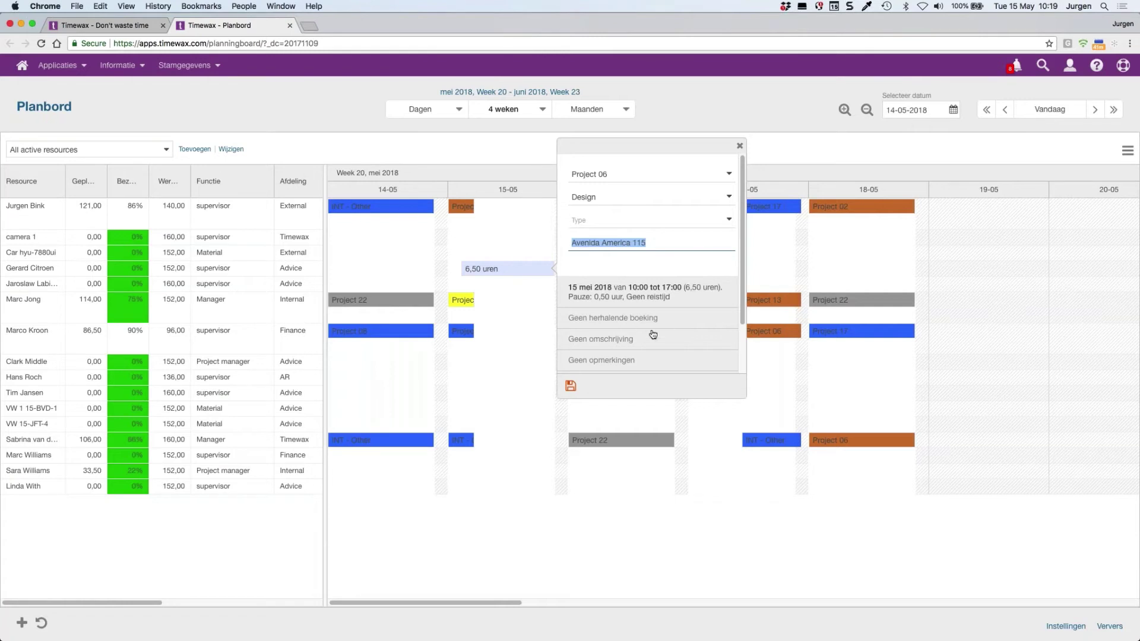
click(630, 297)
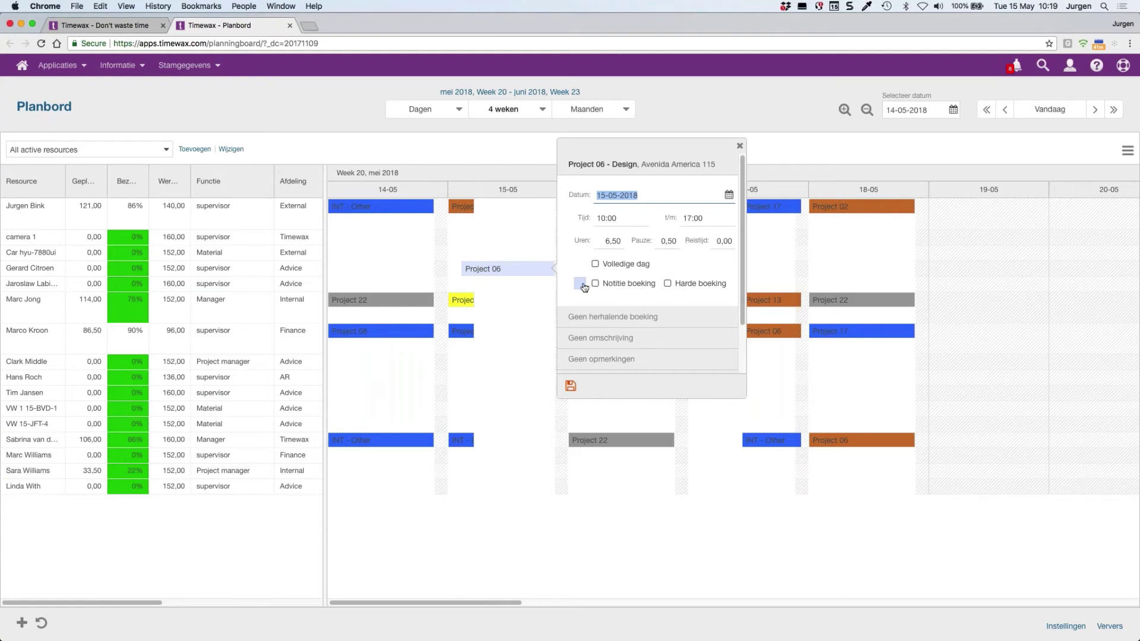
- Try the repetitions Uitvullen t/m einddatum and Uitvullen aantal uur for the booking, and set Herhaal to Dagelijks
click(643, 319)
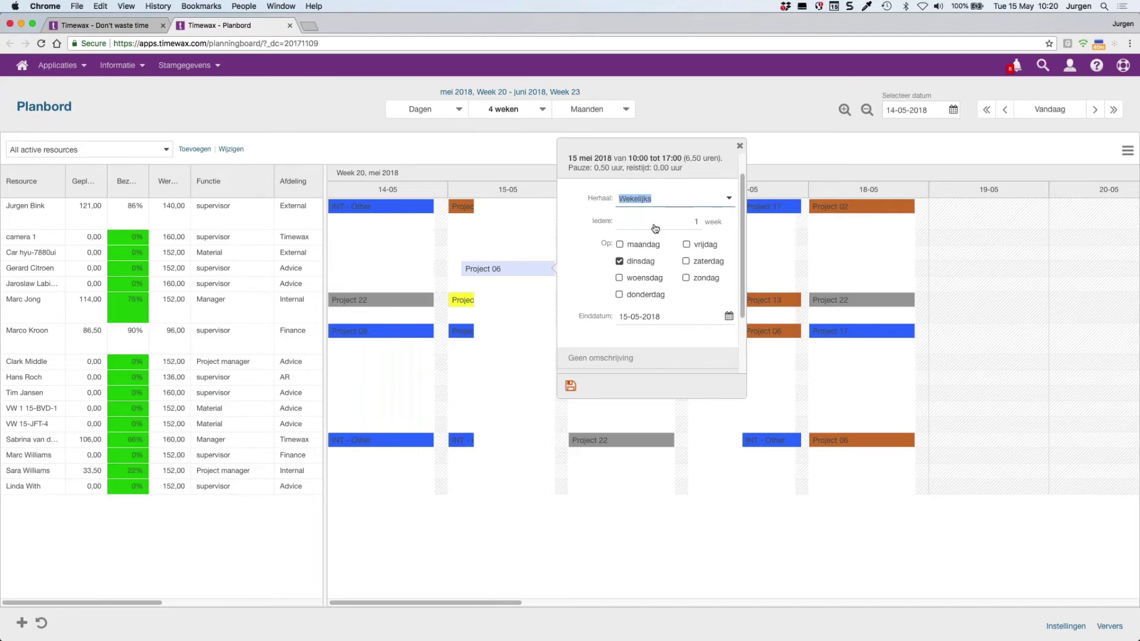
click(695, 222)
click(729, 198)
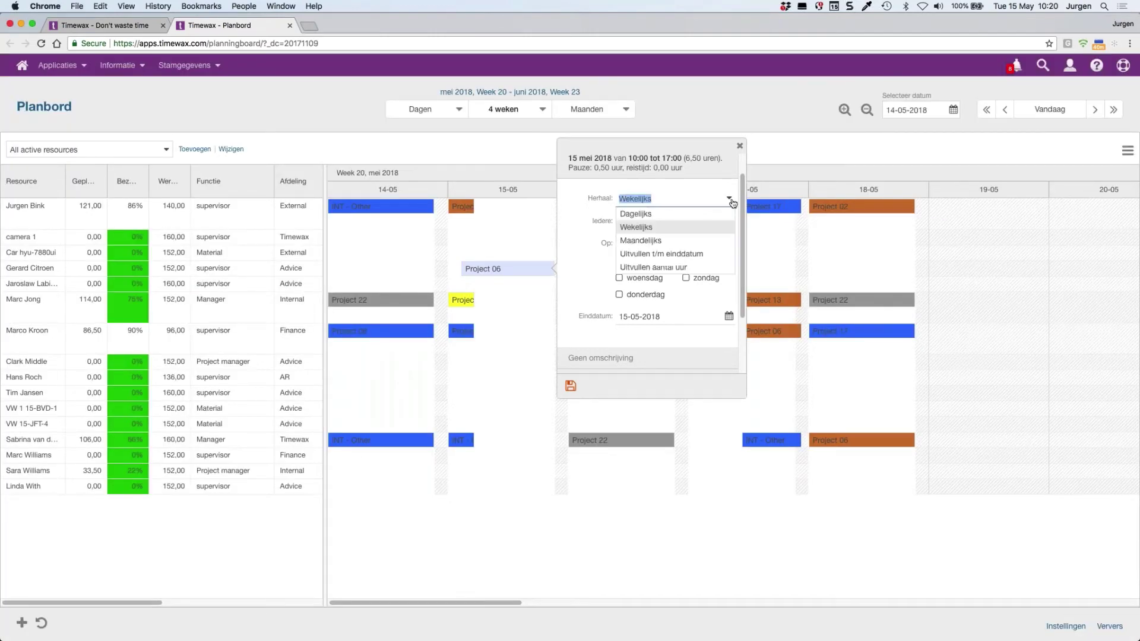
click(717, 258)
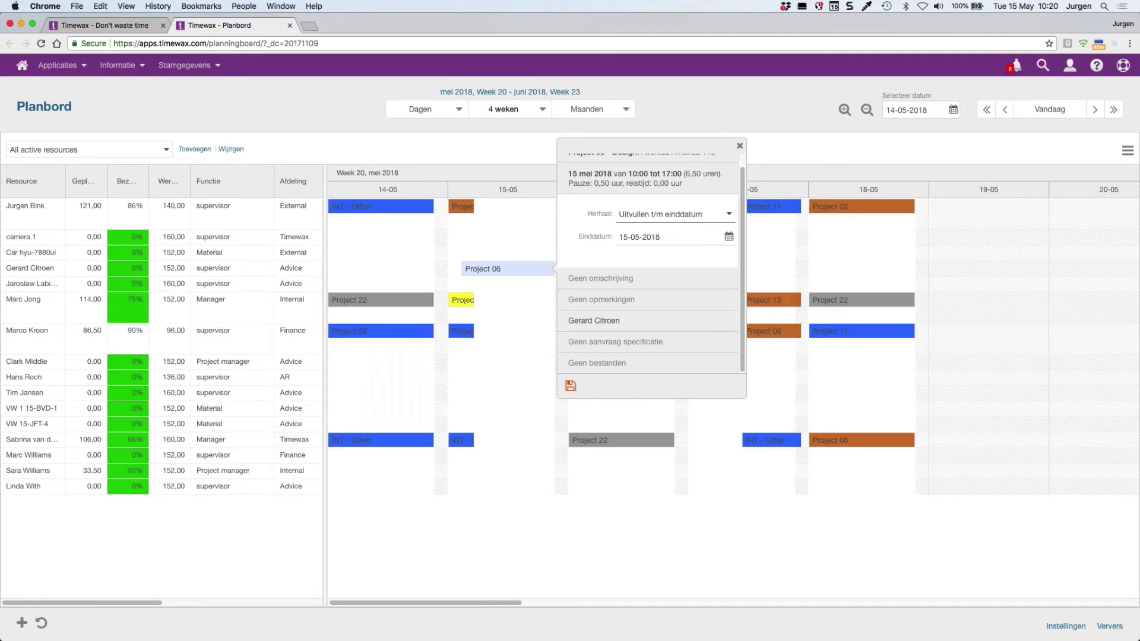
click(674, 214)
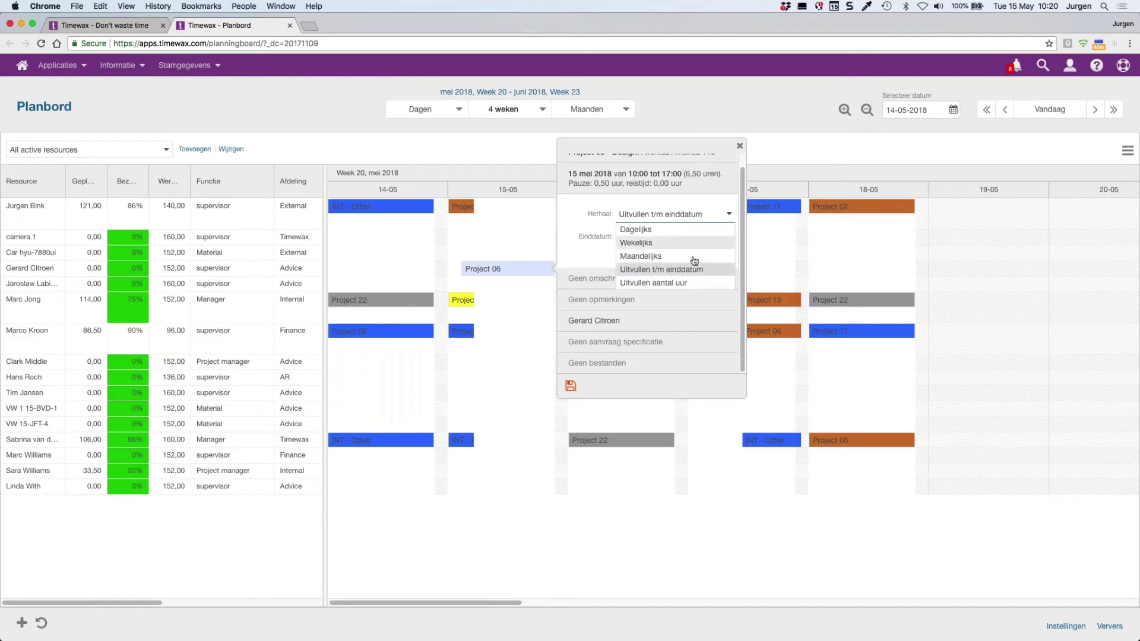
click(677, 284)
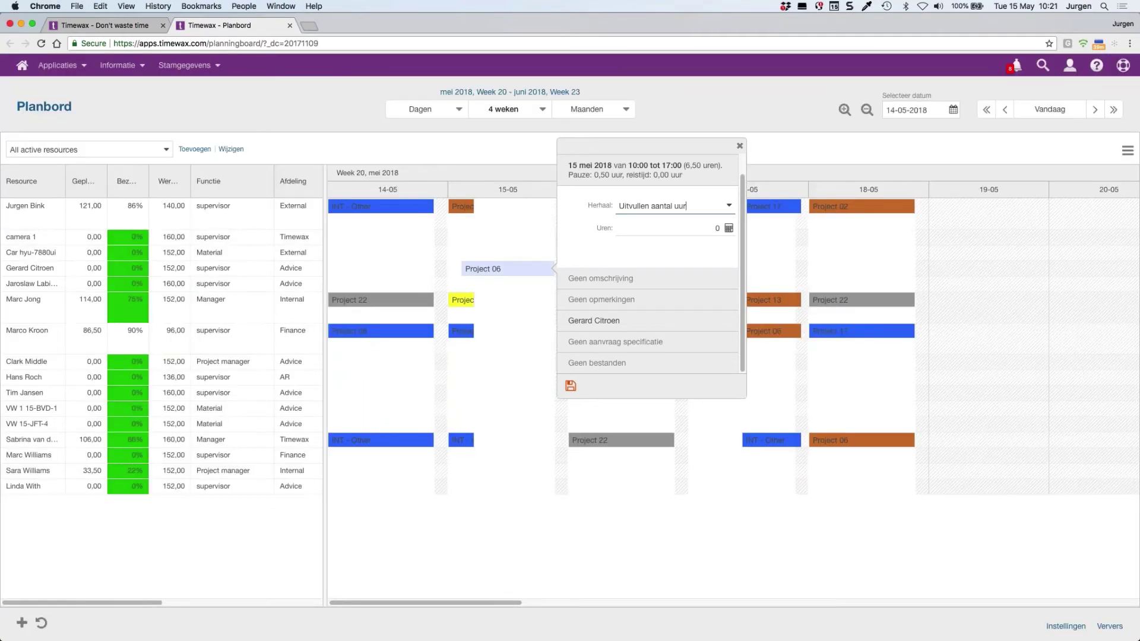
click(729, 205)
click(707, 222)
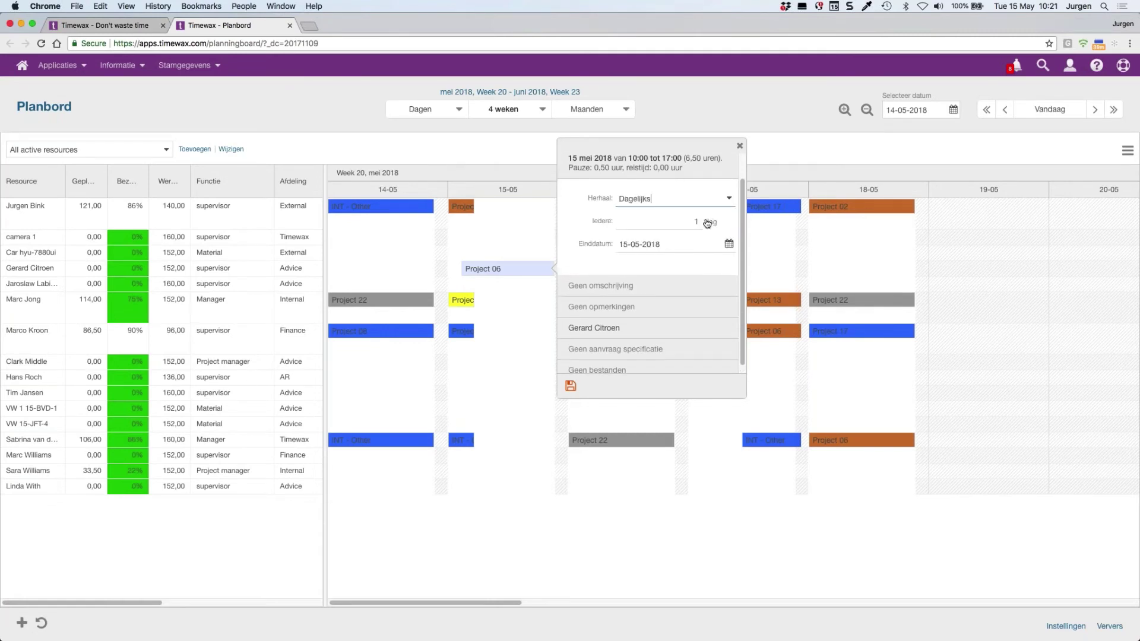
- Go through the booking's description, remarks, resource, request specification and file sections, and save the booking
click(679, 287)
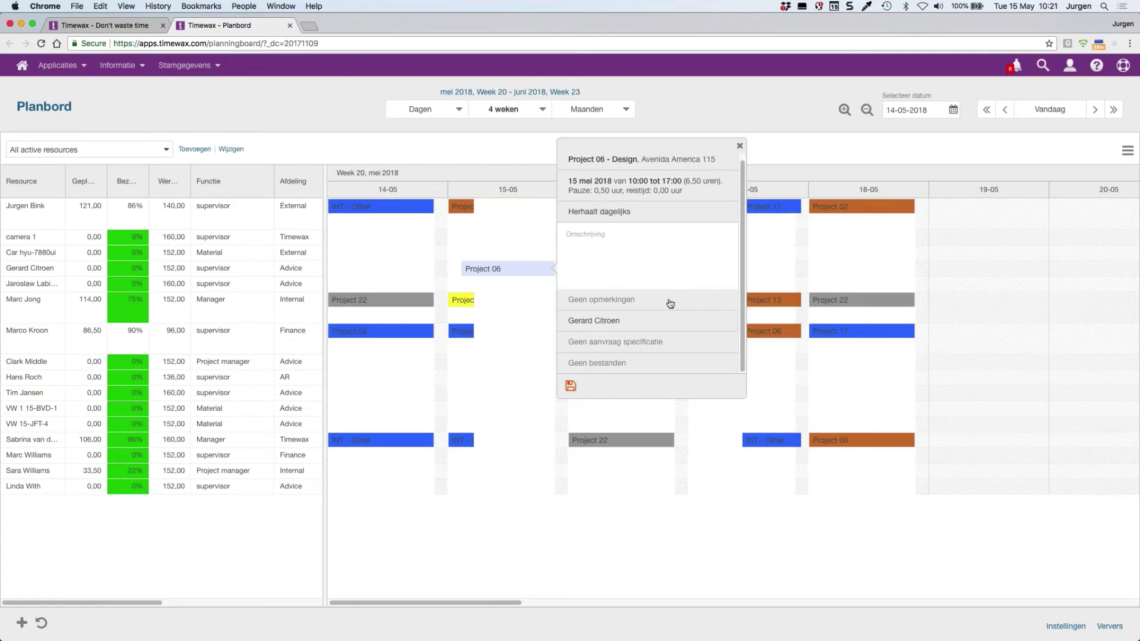
click(670, 303)
click(669, 322)
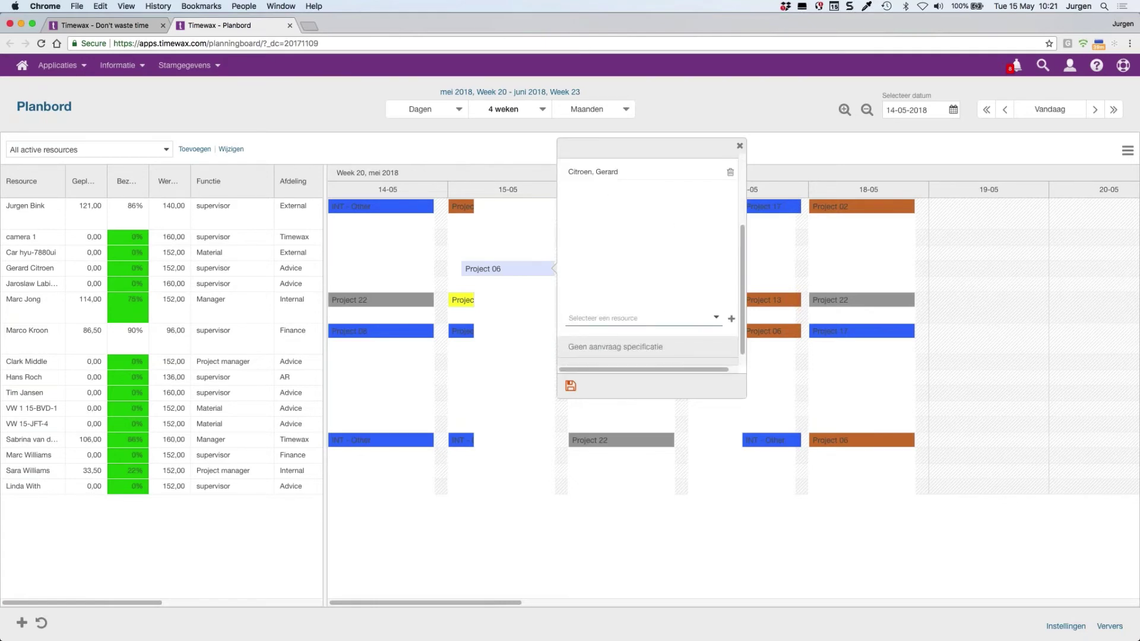
click(721, 319)
click(720, 292)
click(688, 336)
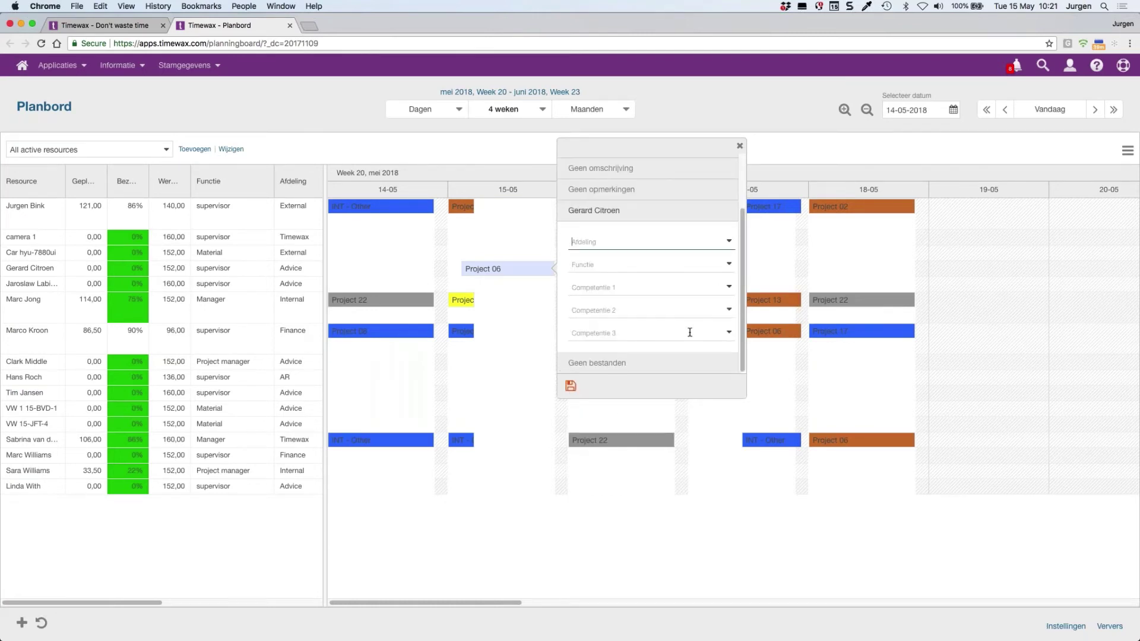
click(662, 363)
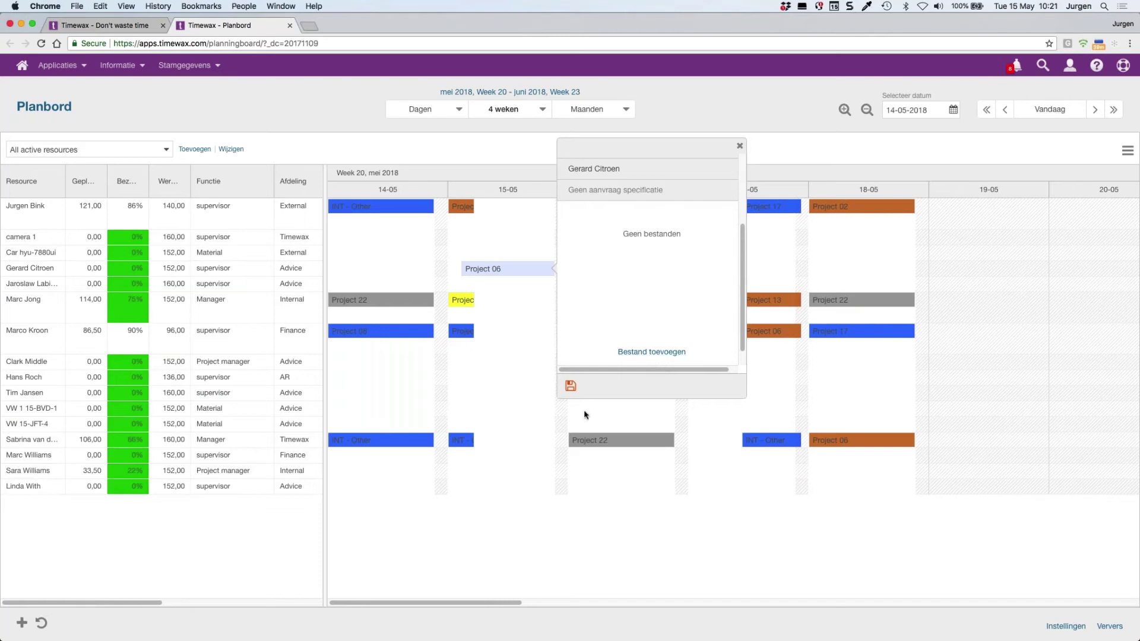
click(571, 387)
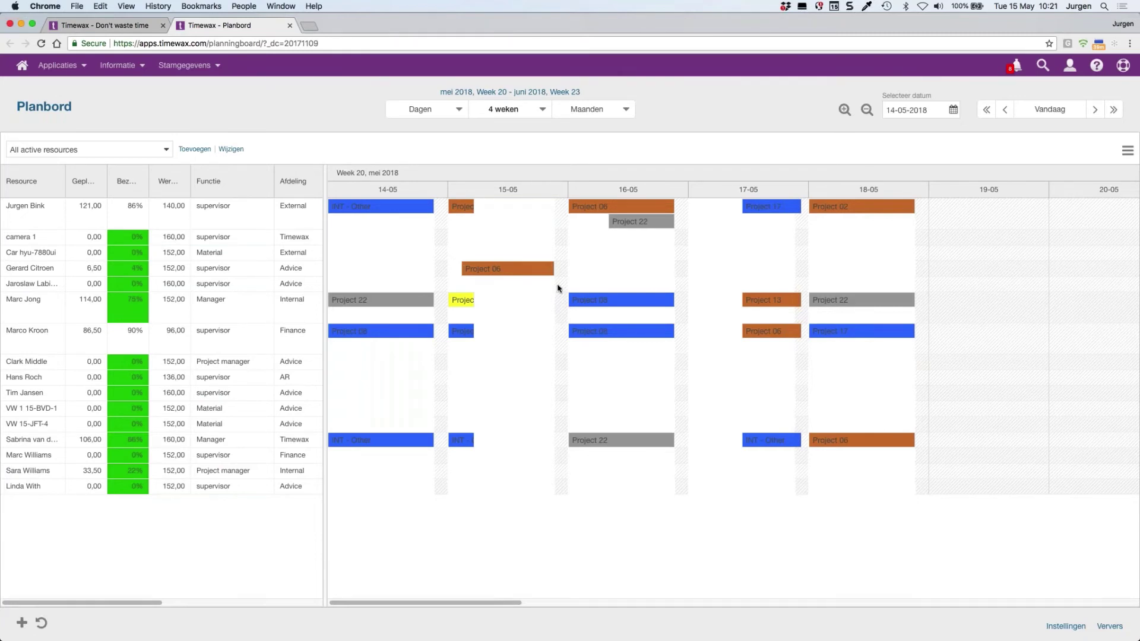
- Shorten the fourth resource's Project 06 booking on 15-05 by about two hours and move it to 16-05
drag(553, 268, 525, 269)
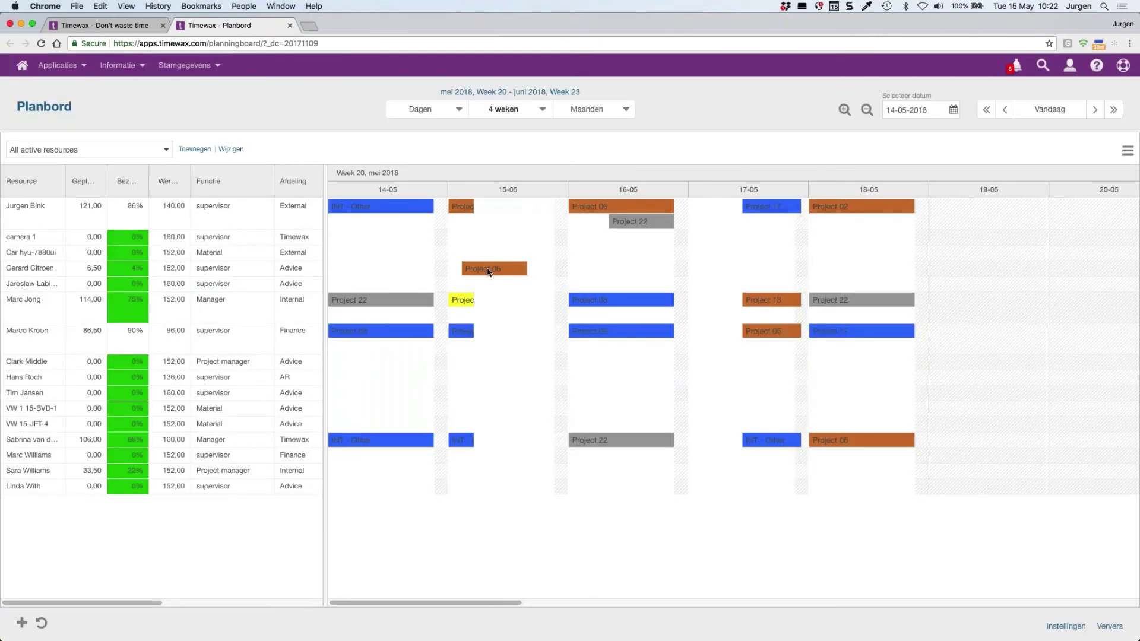
drag(651, 277, 653, 276)
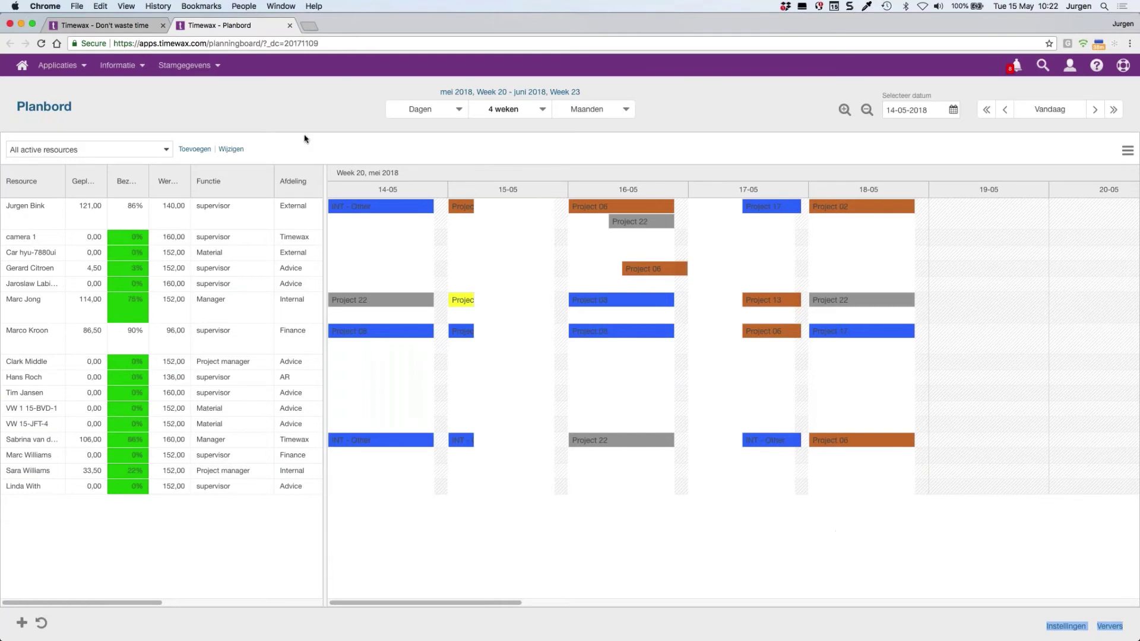
click(70, 102)
- Add a second board showing the BMW projecten view and set the planning period to 2 weken
click(1127, 152)
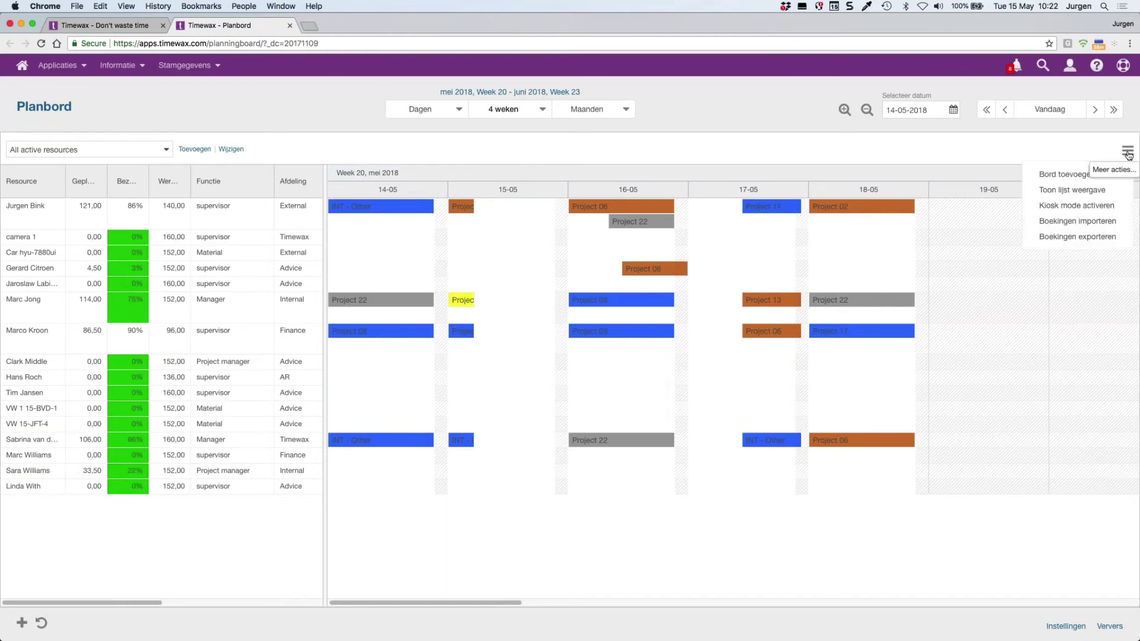
click(1083, 173)
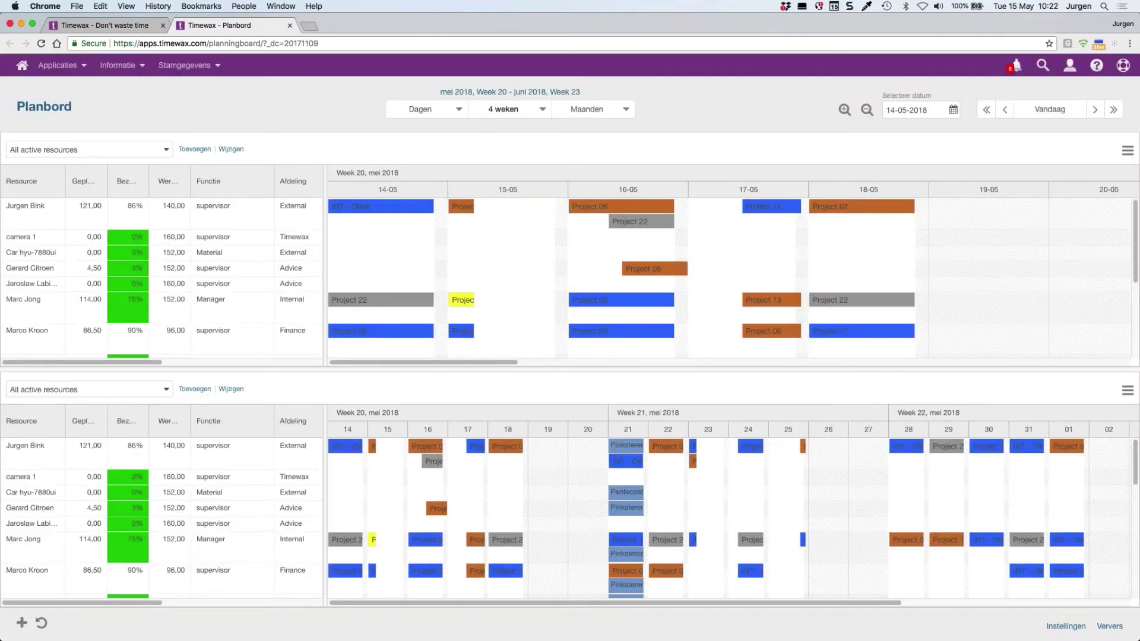
click(92, 390)
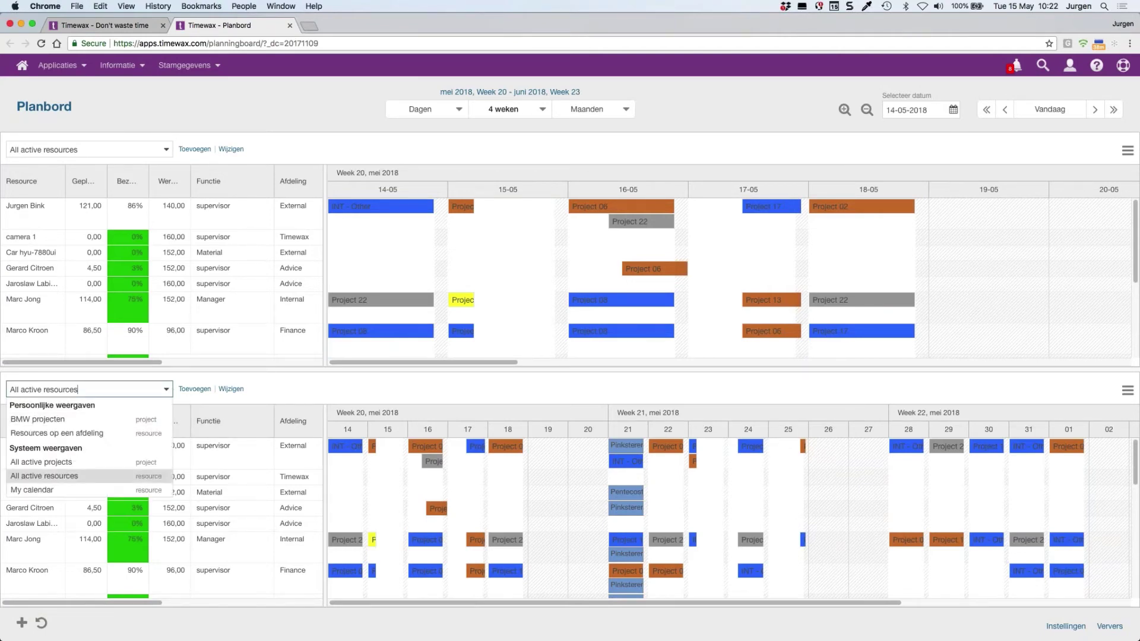
click(58, 419)
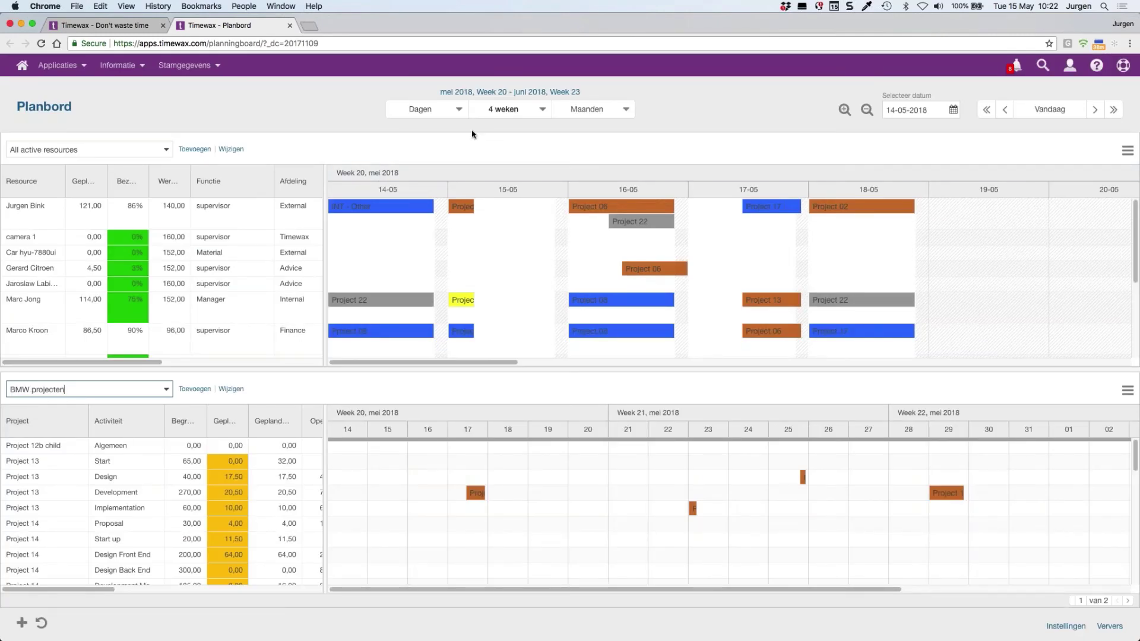
click(485, 116)
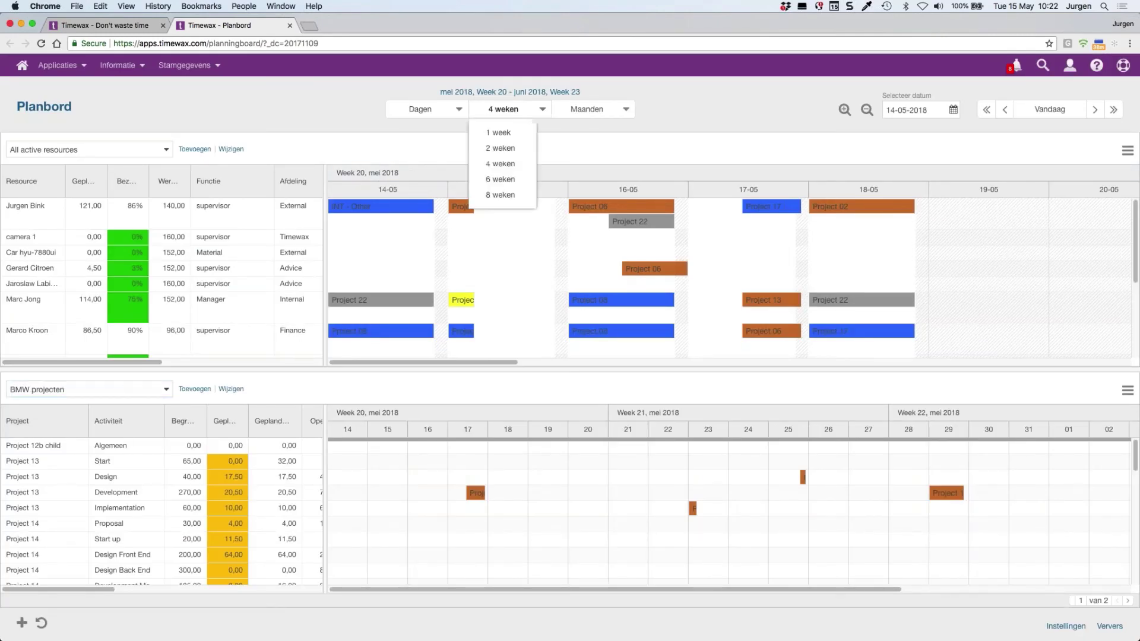
click(497, 150)
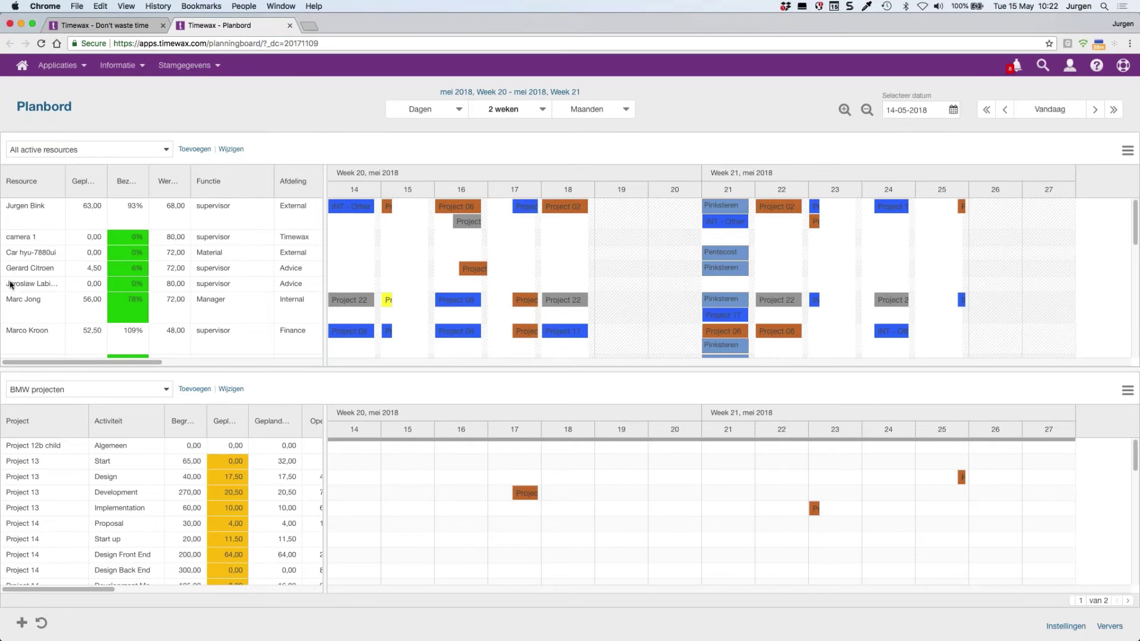
- Draw a booking on the Project 13 Implementation row for 17 mei 2018 from 10:00 to 17:00 and save it
drag(10, 285, 506, 527)
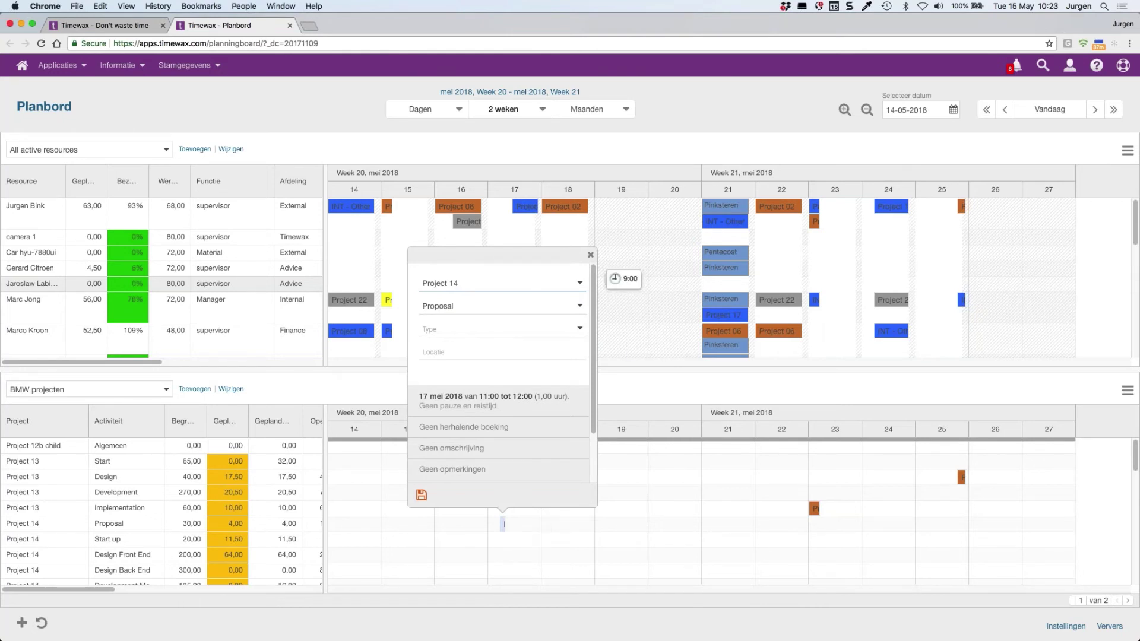
click(590, 256)
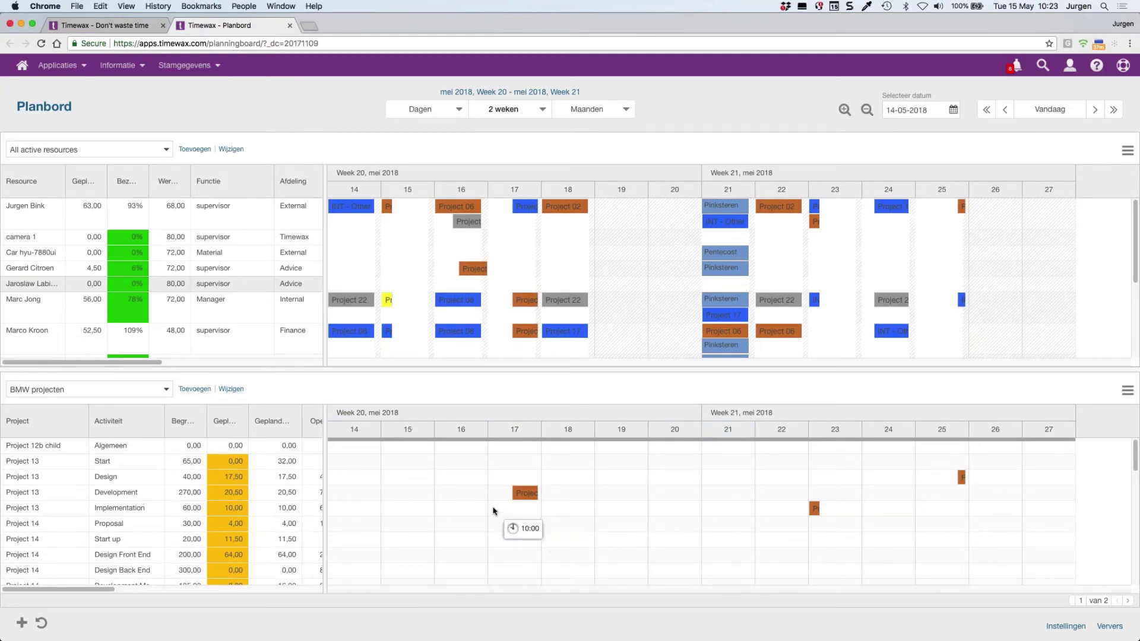
drag(493, 510, 538, 514)
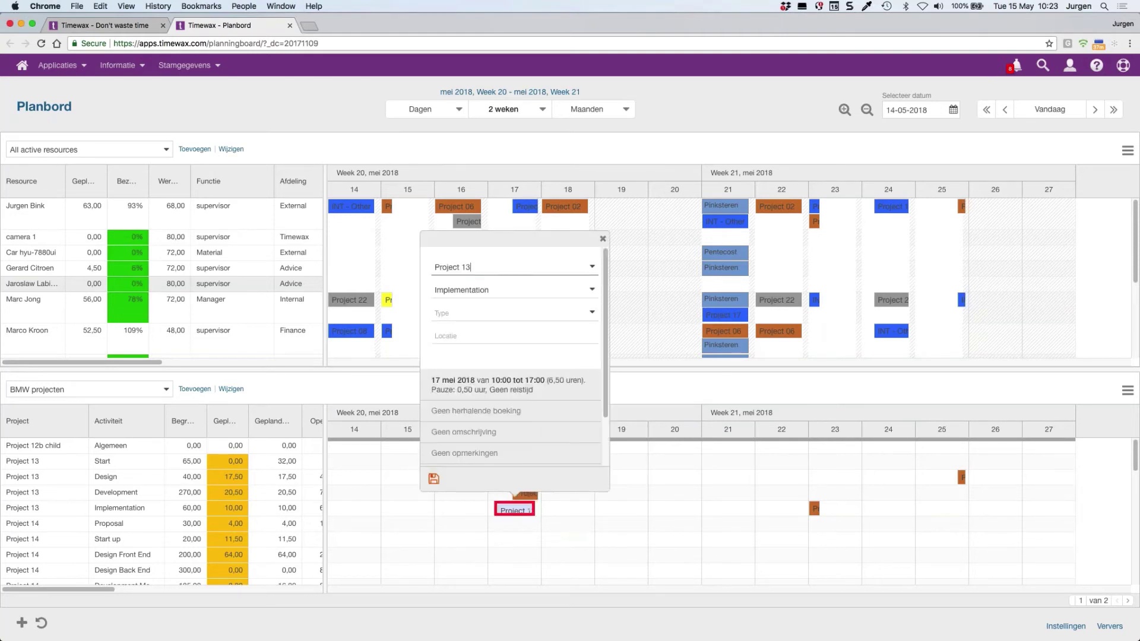
click(433, 484)
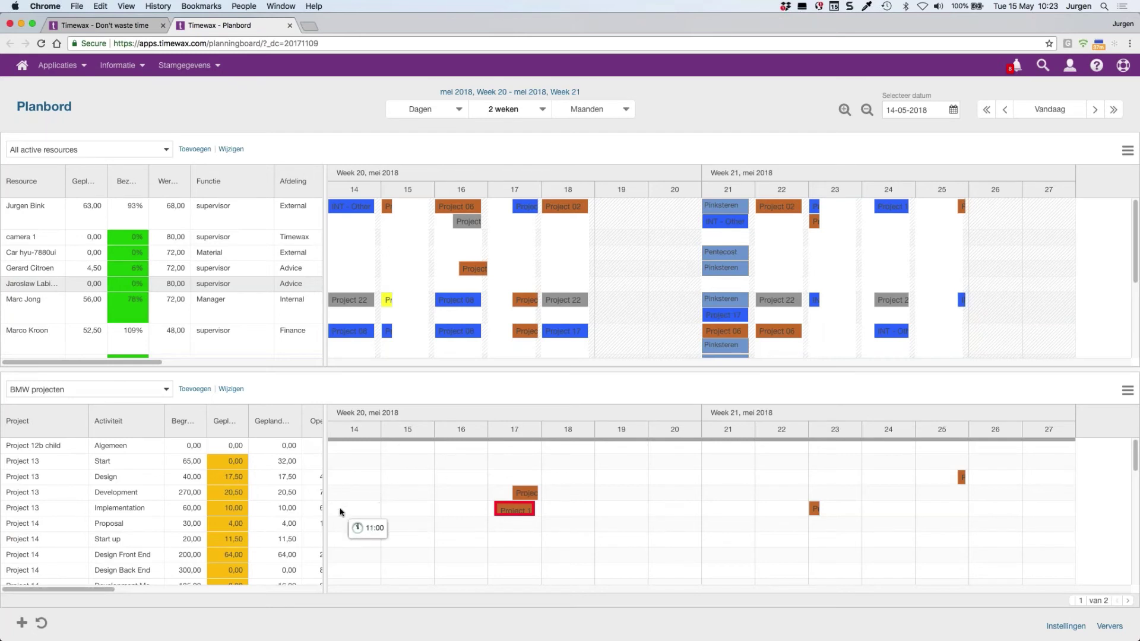
- Widen the data column area of both boards and check the sort and column options of the project board
drag(325, 504, 478, 522)
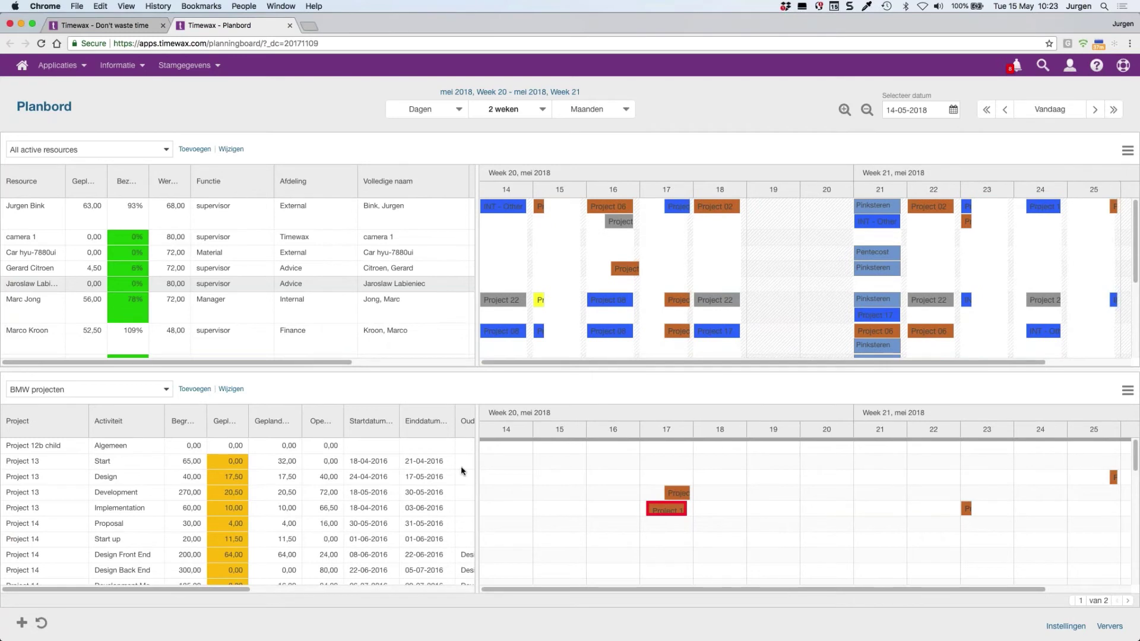
click(338, 424)
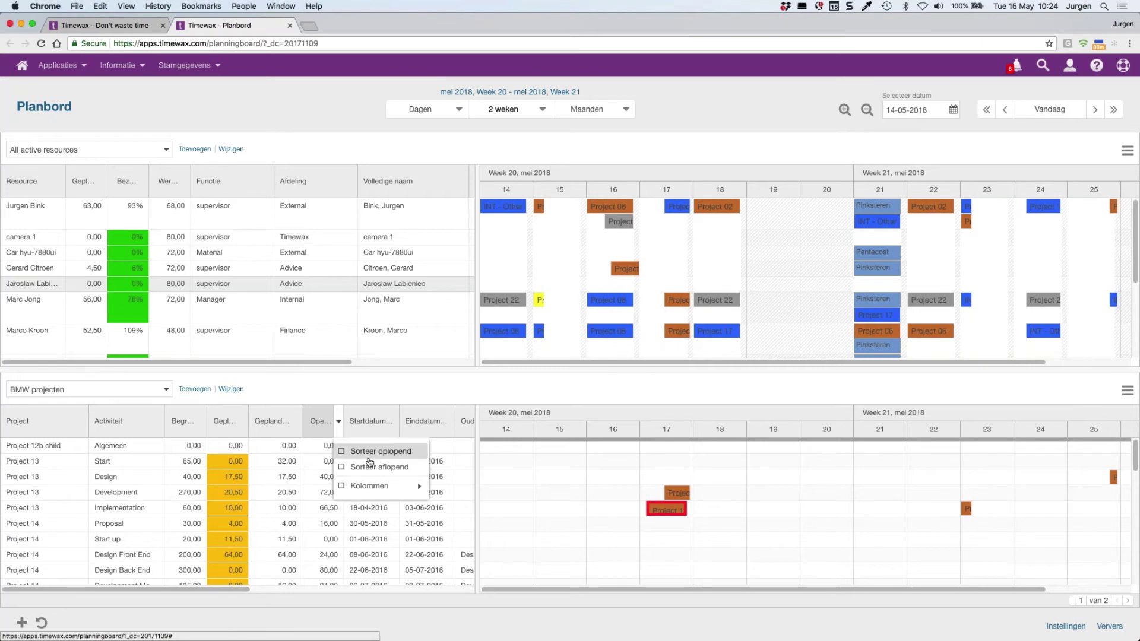
mouse_move(377, 487)
click(425, 392)
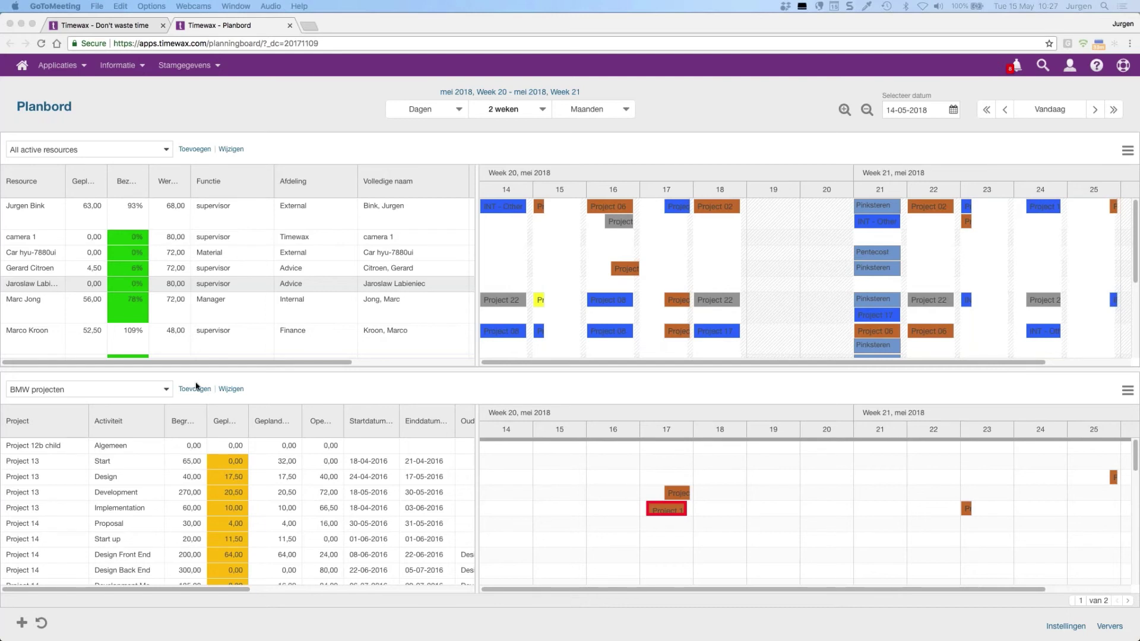
- Switch the BMW projecten board to the list view of its bookings
click(1128, 392)
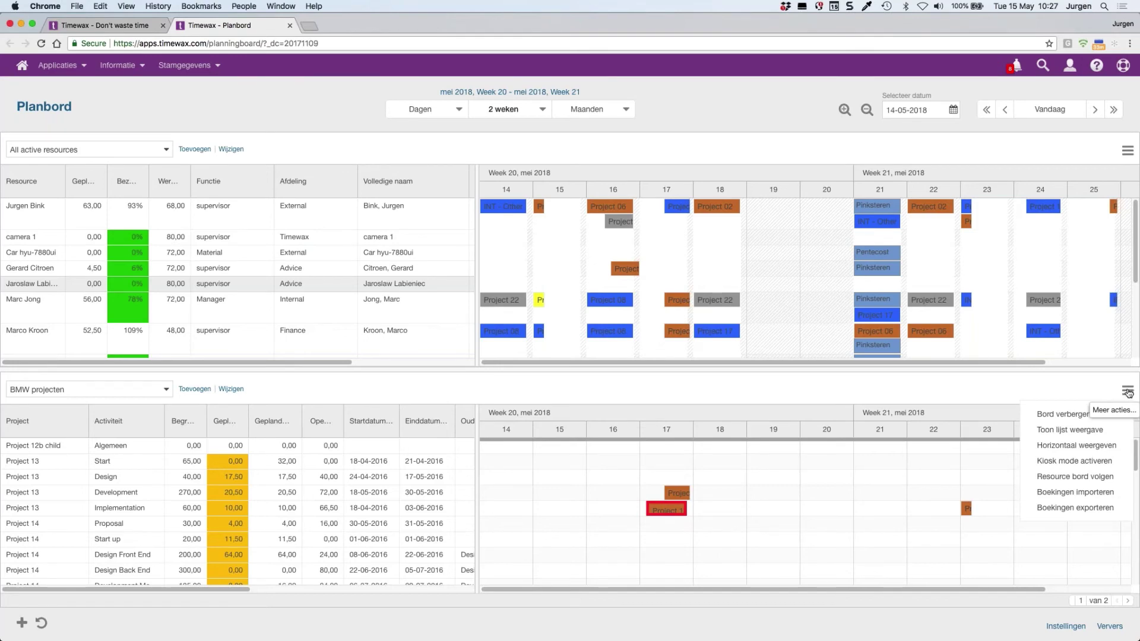
click(1080, 430)
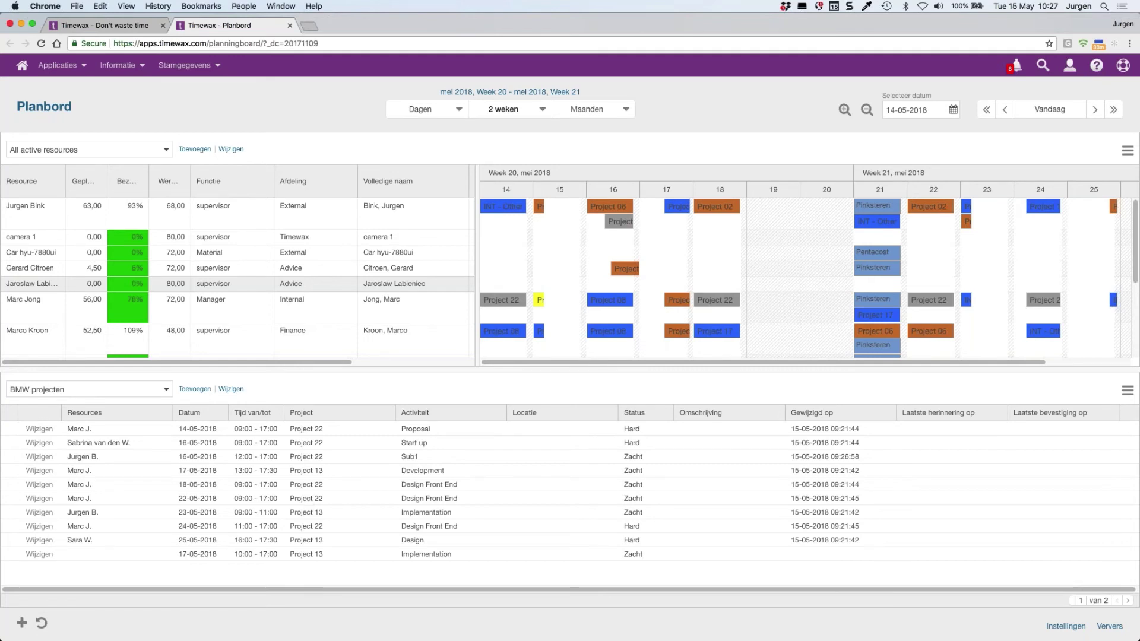
click(40, 485)
- Examine the repeat options for a new booking on 15 mei 2018 from 10:00 to 16:00, leaving the booking unsaved
drag(541, 270, 580, 268)
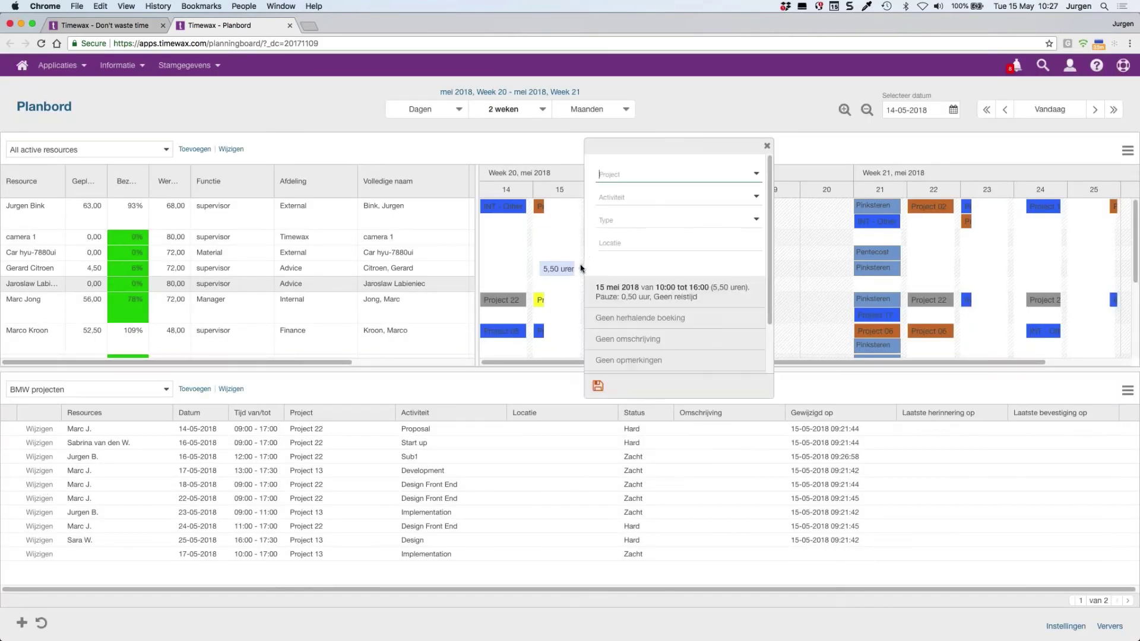
click(663, 319)
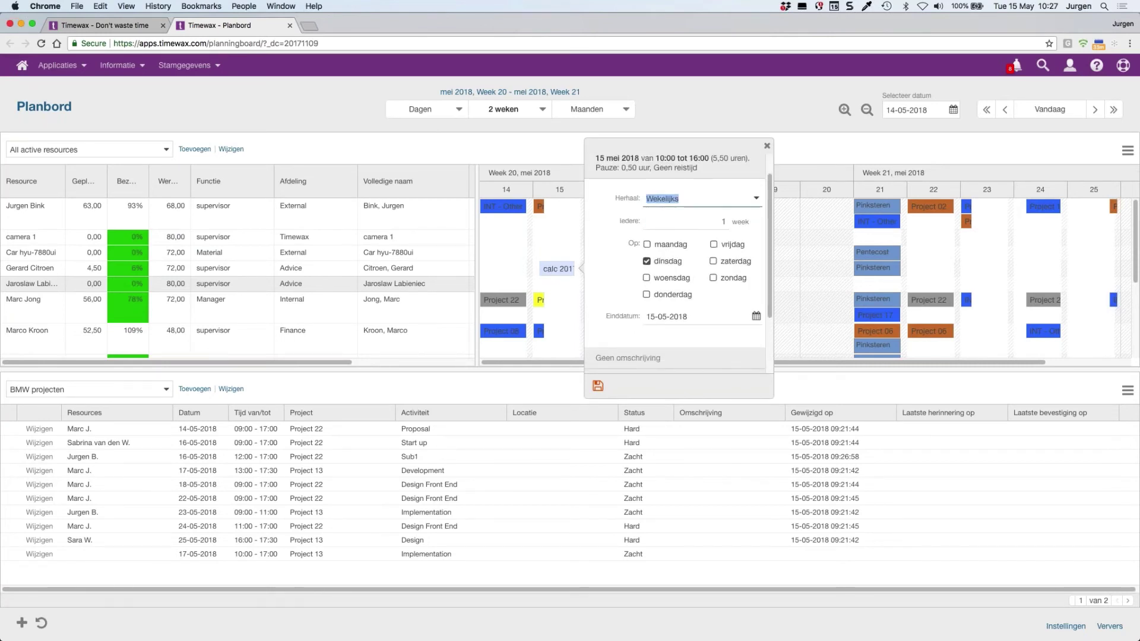
click(756, 204)
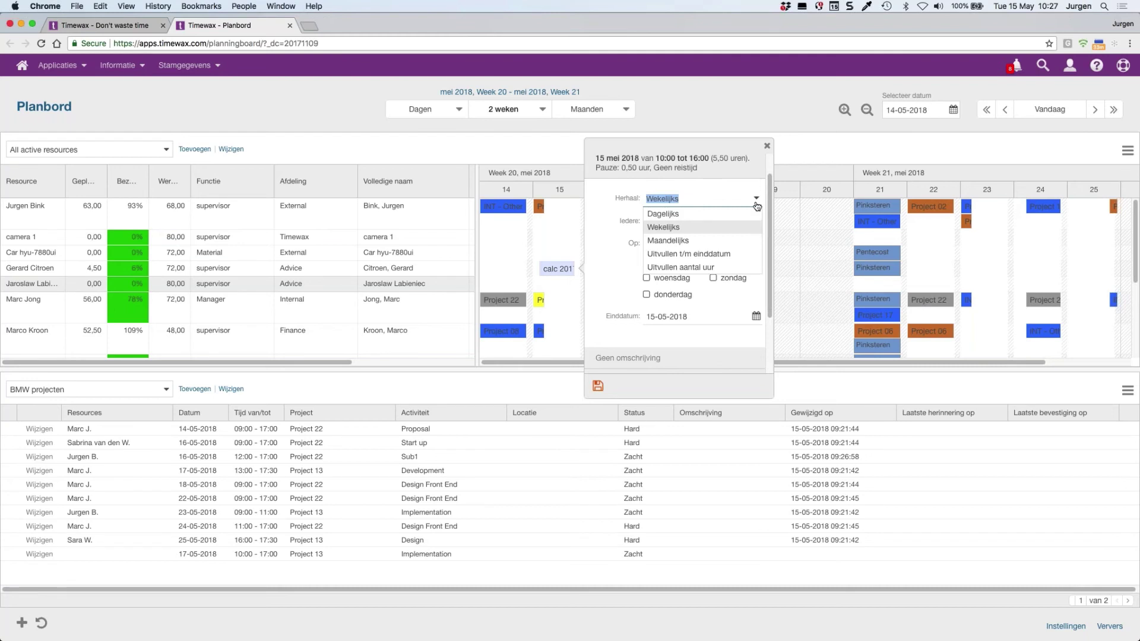
click(766, 147)
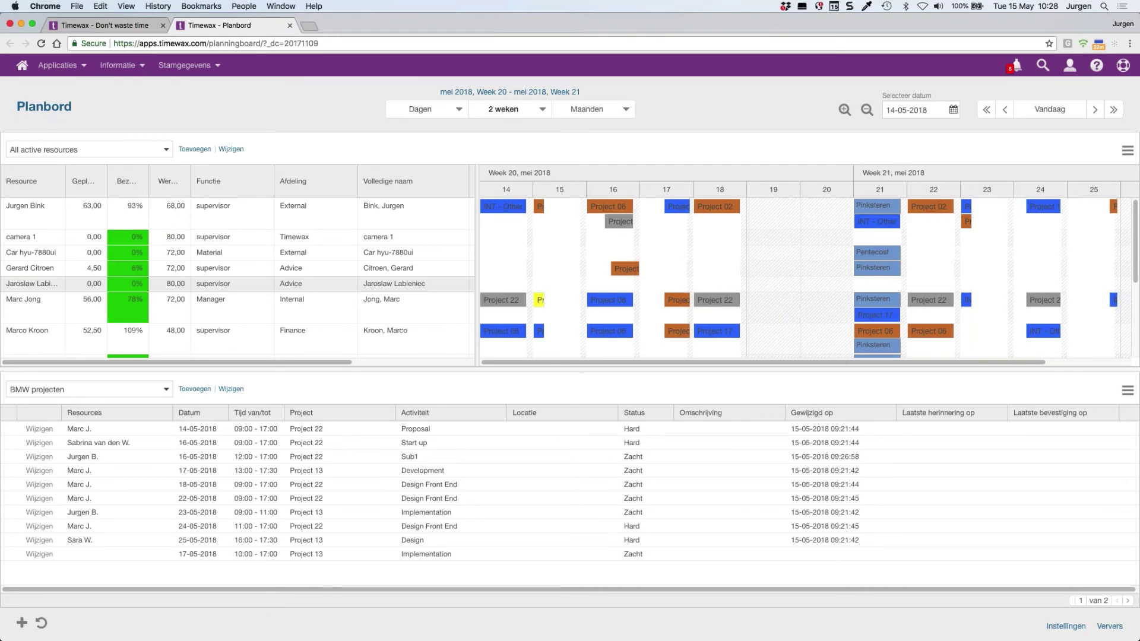
- Hide the BMW projecten board so that only the resource board is shown
click(1049, 187)
click(1127, 392)
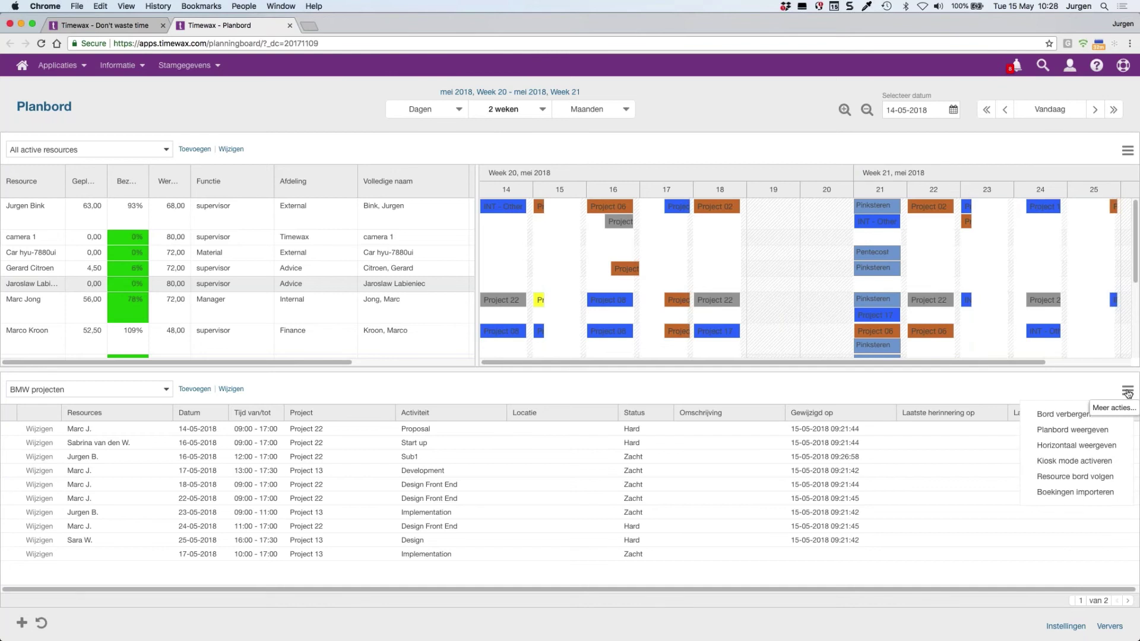
click(1062, 414)
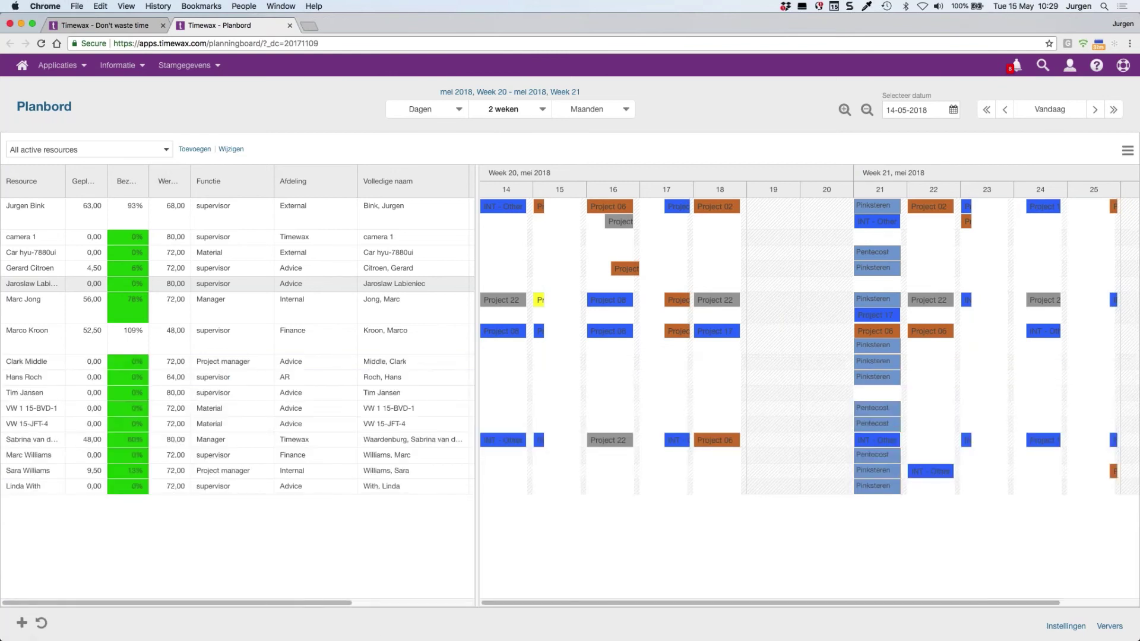
- Check the settings of the All active resources view, then switch the board to All active projects and check that view's settings
click(230, 150)
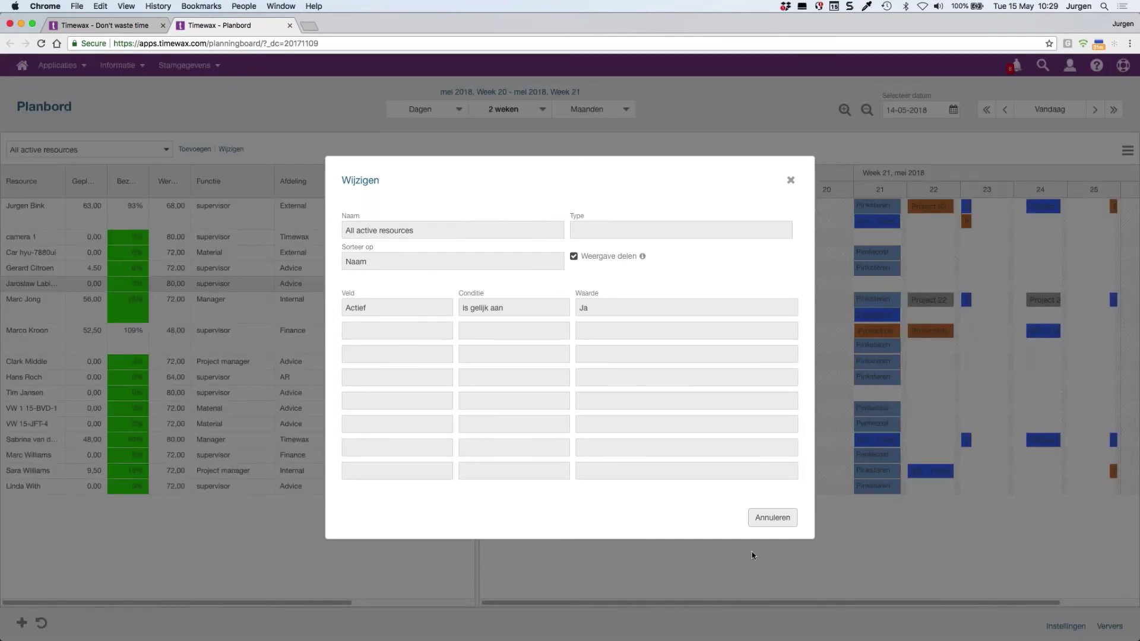
click(772, 517)
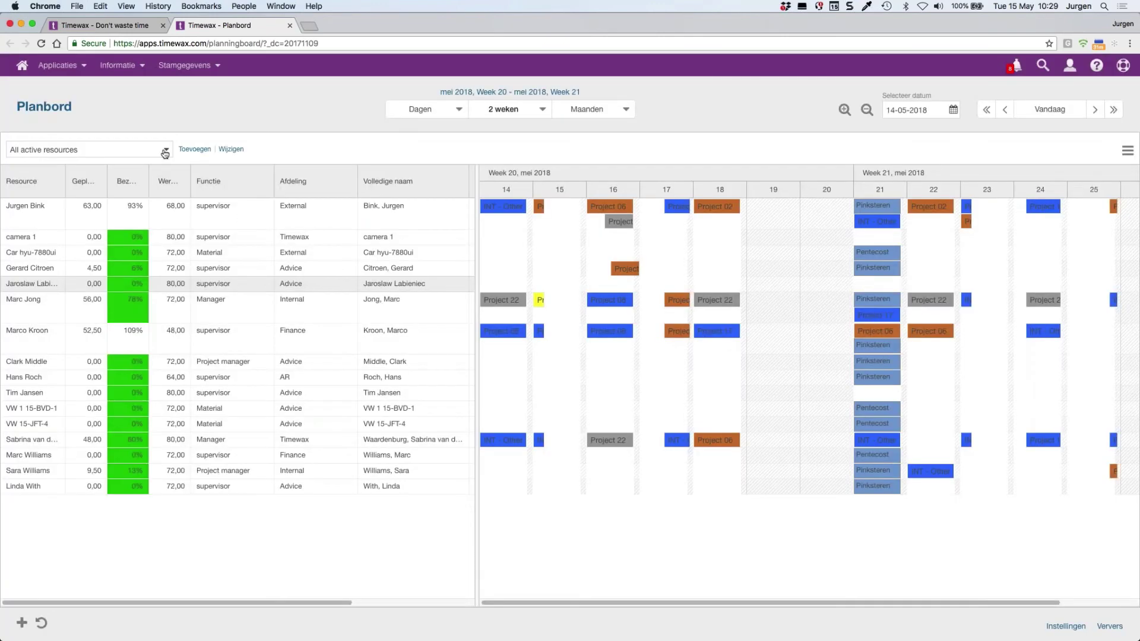
click(165, 152)
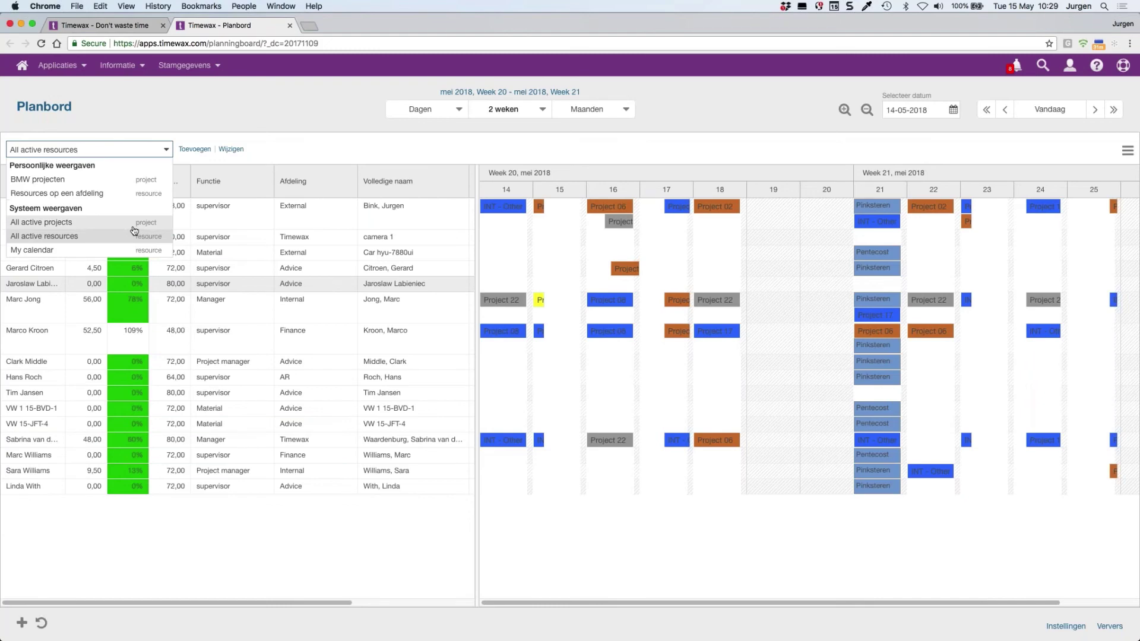
click(135, 223)
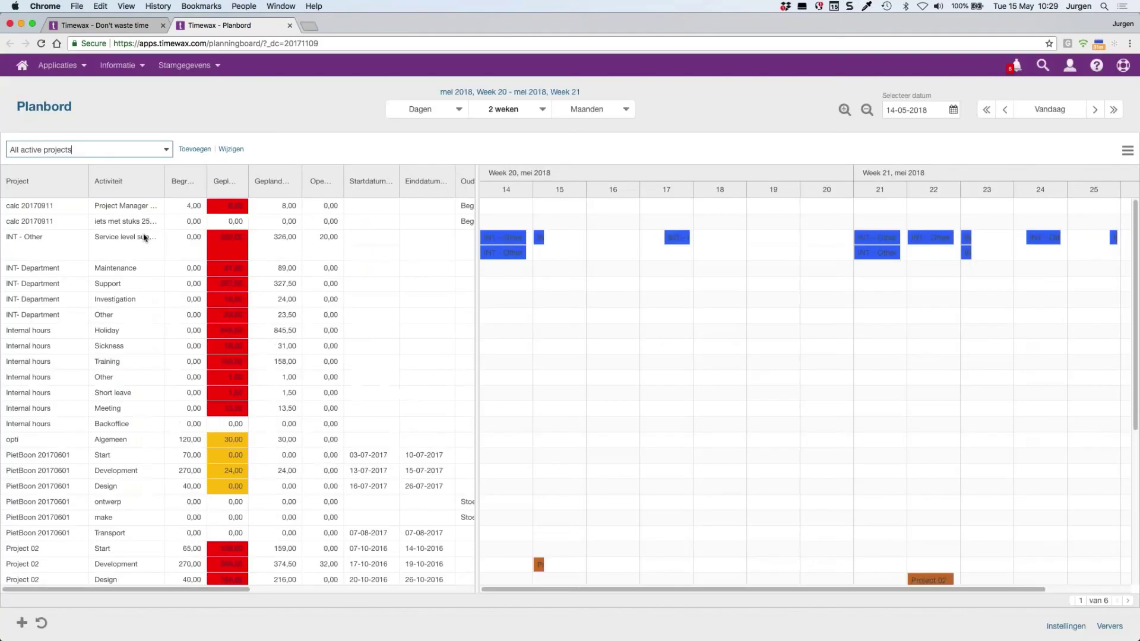
click(233, 150)
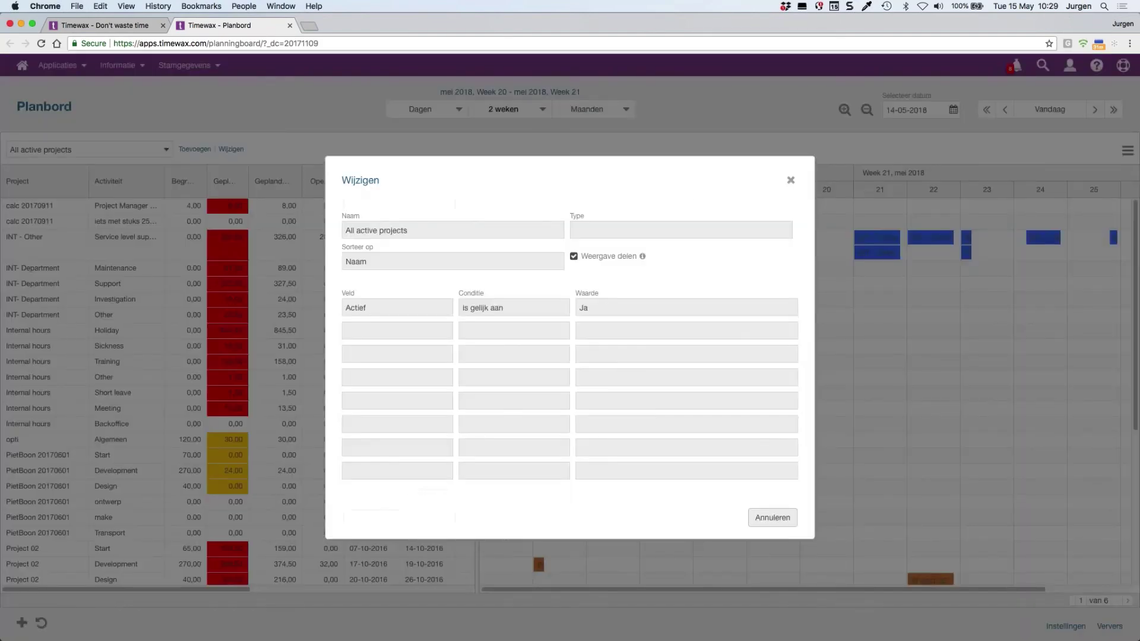
click(790, 180)
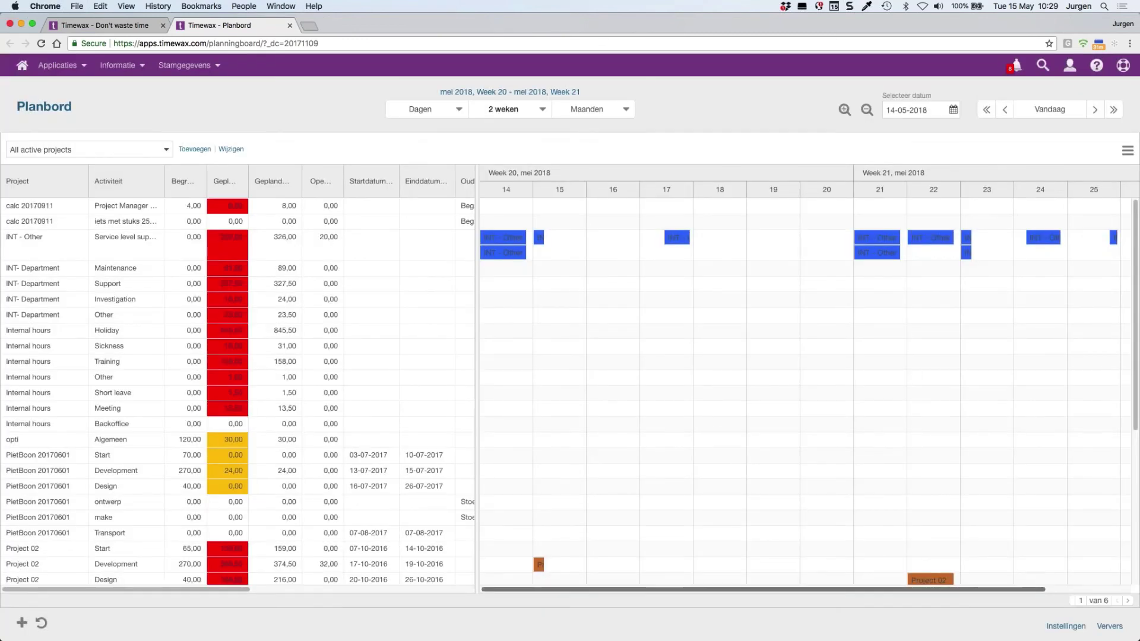
- Go to page 2 of the project list and shorten the two Project 08 bookings on 16 mei 2018 so they no longer overlap
click(1129, 606)
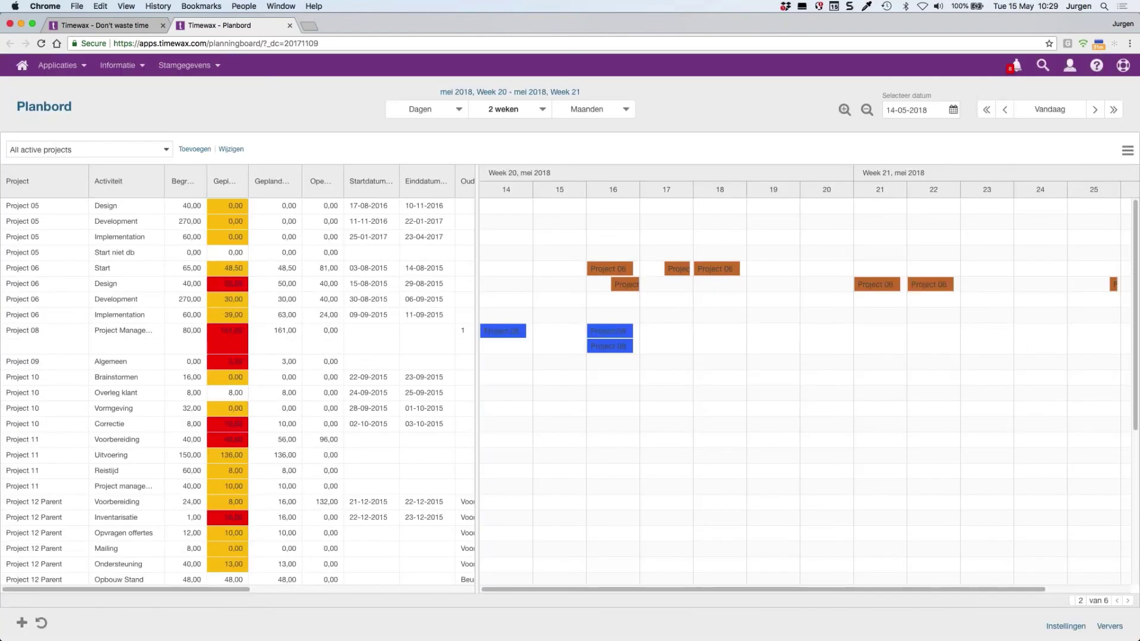
click(1128, 606)
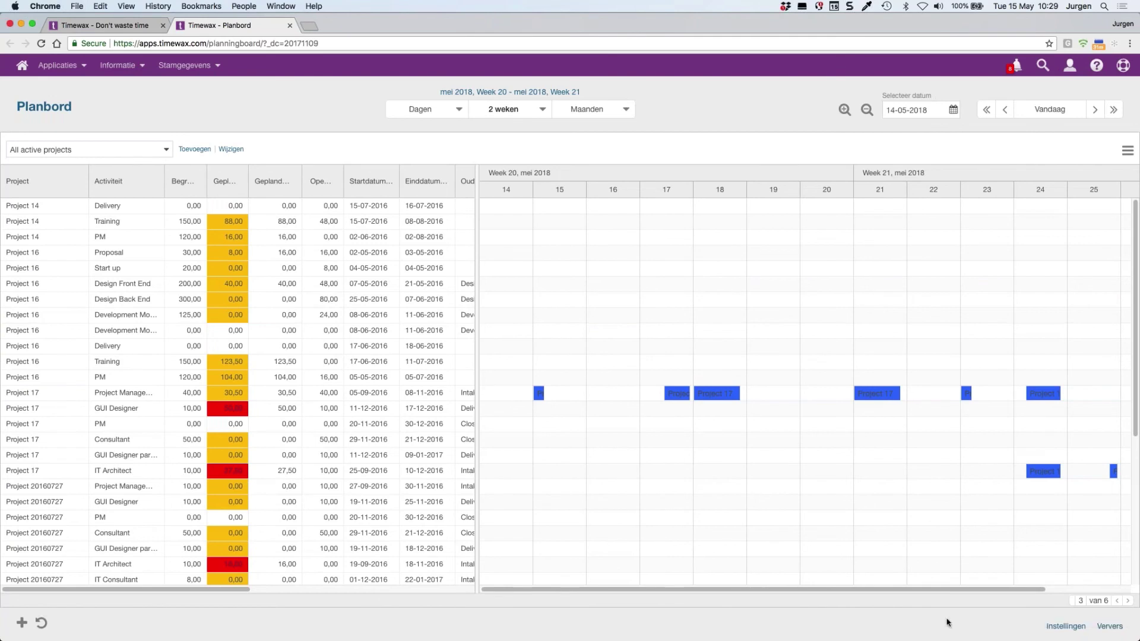
click(1116, 600)
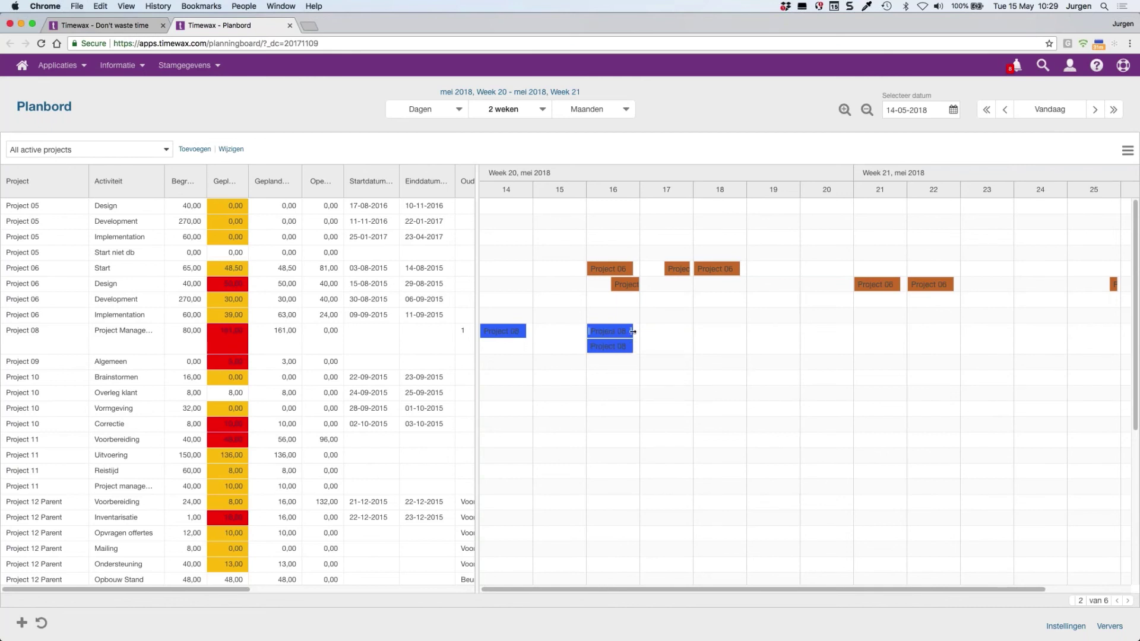
mouse_move(631, 334)
mouse_down()
mouse_move(606, 347)
mouse_move(617, 331)
mouse_up()
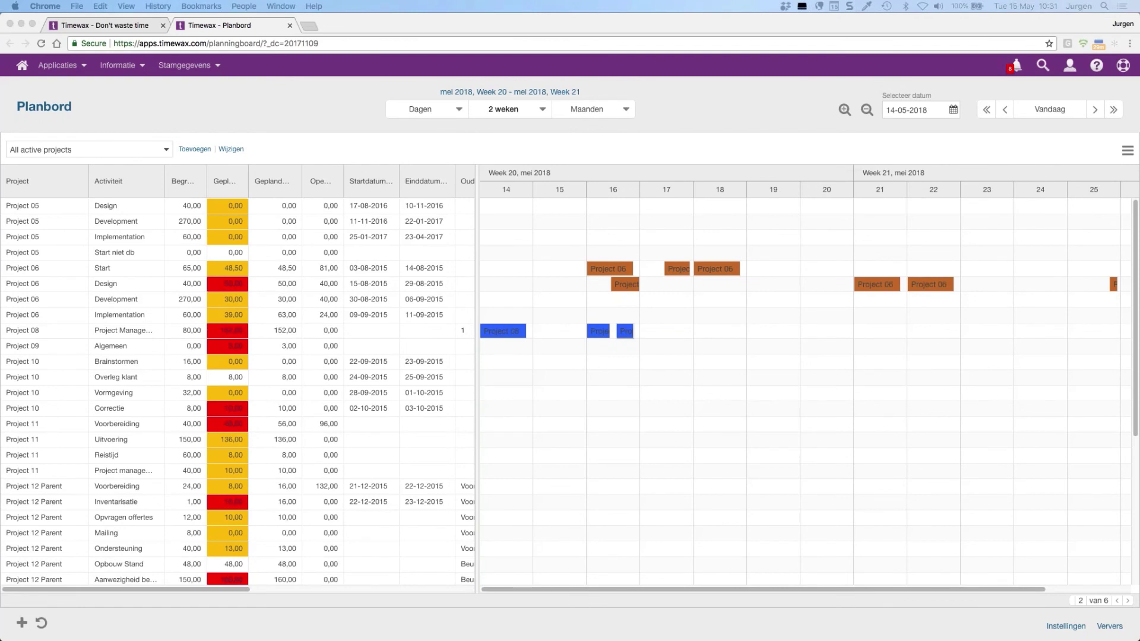
- Switch the board to the Resources op een afdeling view and export its bookings to a spreadsheet
click(166, 151)
click(167, 152)
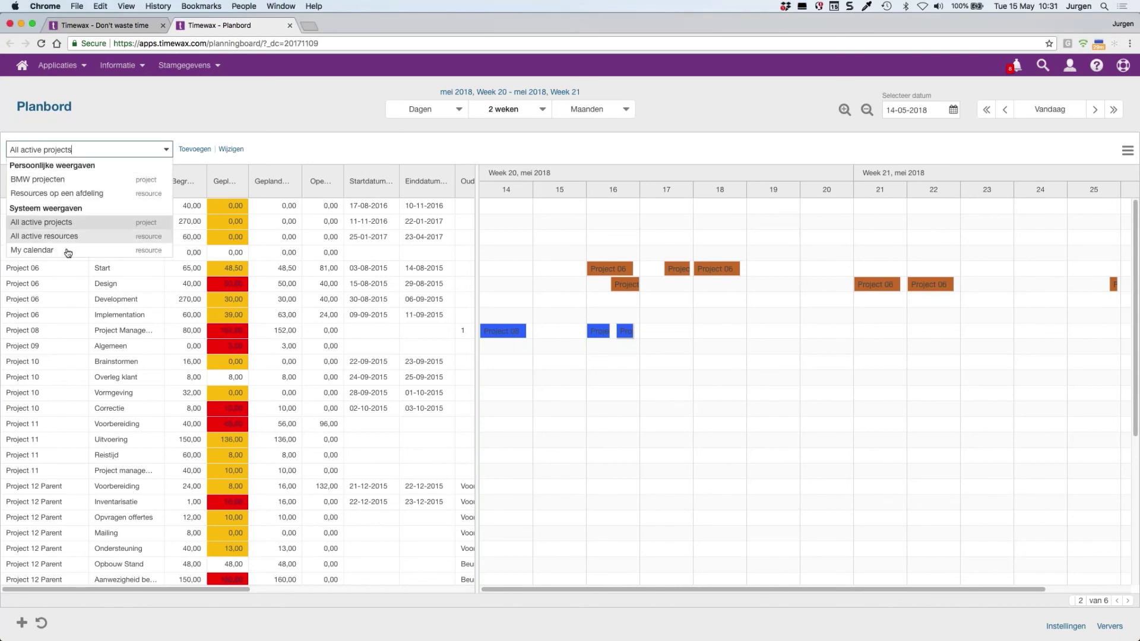
click(65, 193)
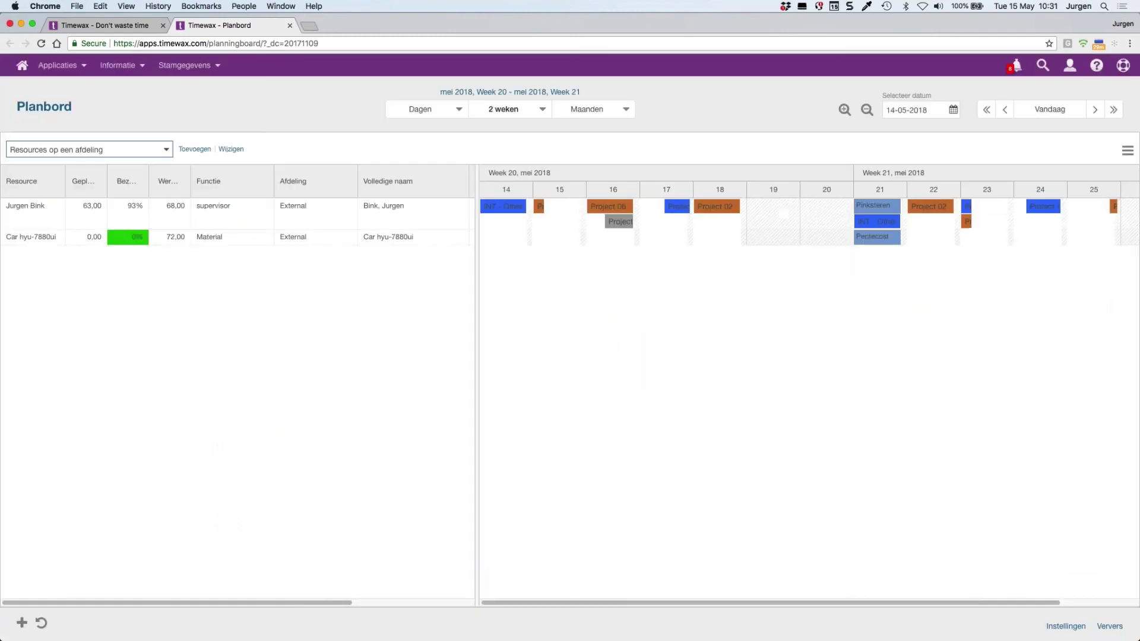
click(1127, 151)
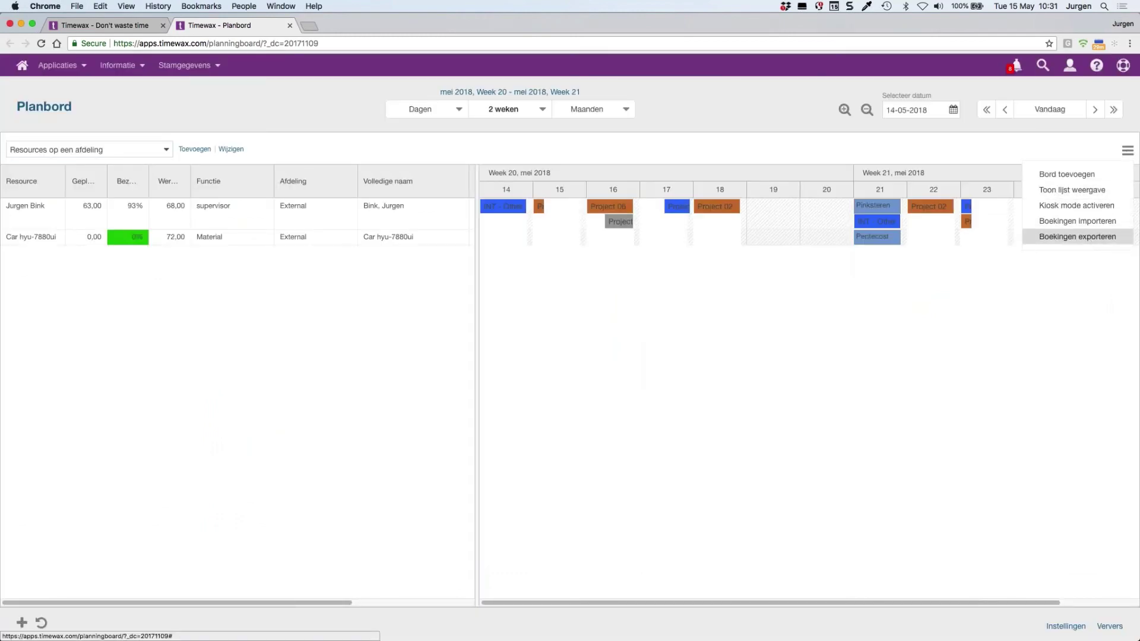
click(1096, 238)
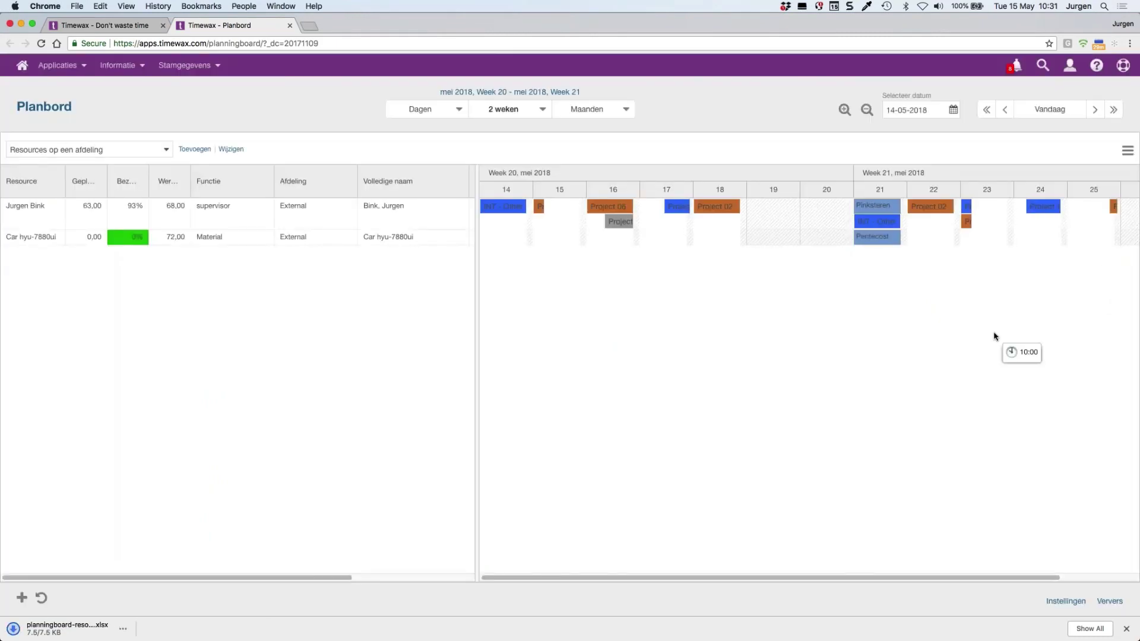
- Open the exported planningboard-resource.xlsx in Excel and enlarge its window to check the booking cells from maandag 14 mei 2018 onward
click(86, 634)
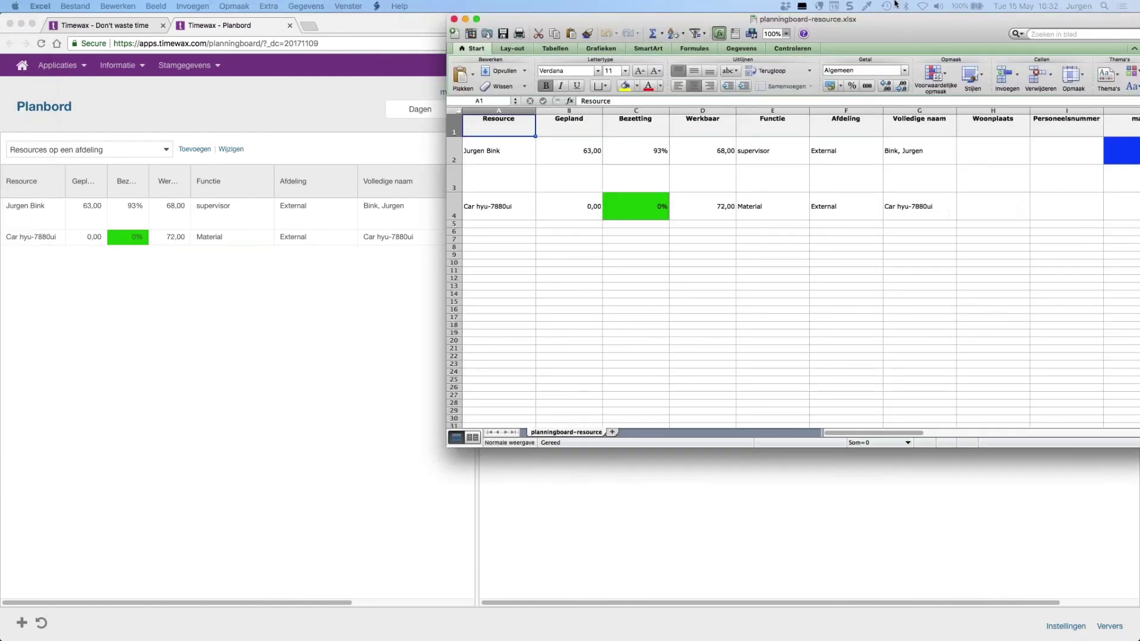
drag(844, 51, 411, 30)
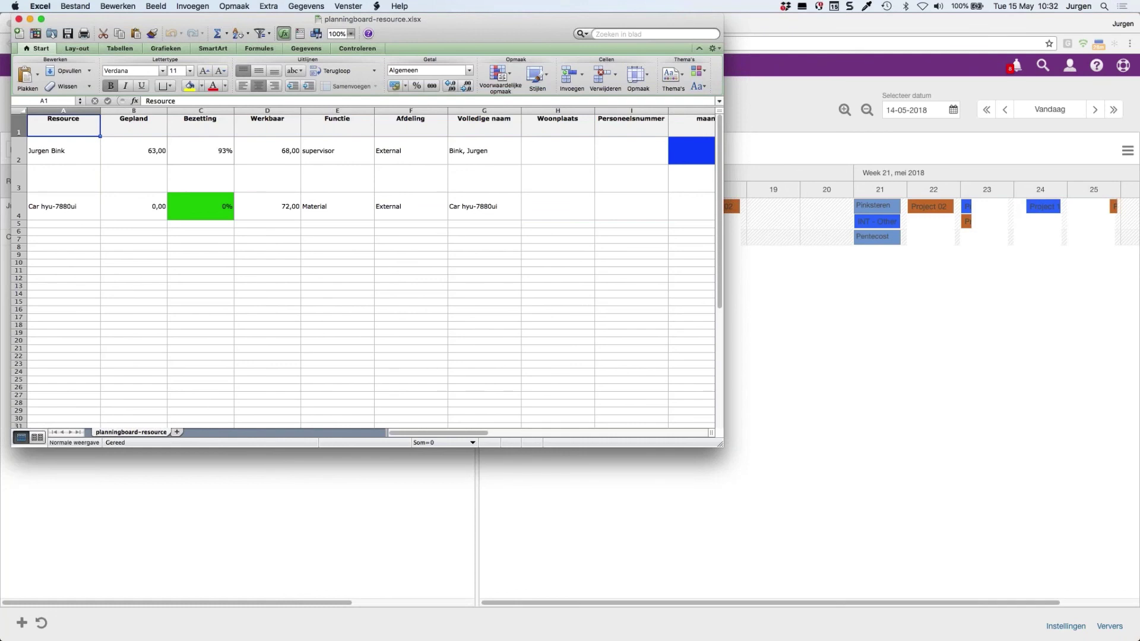
drag(720, 445, 1072, 587)
click(746, 146)
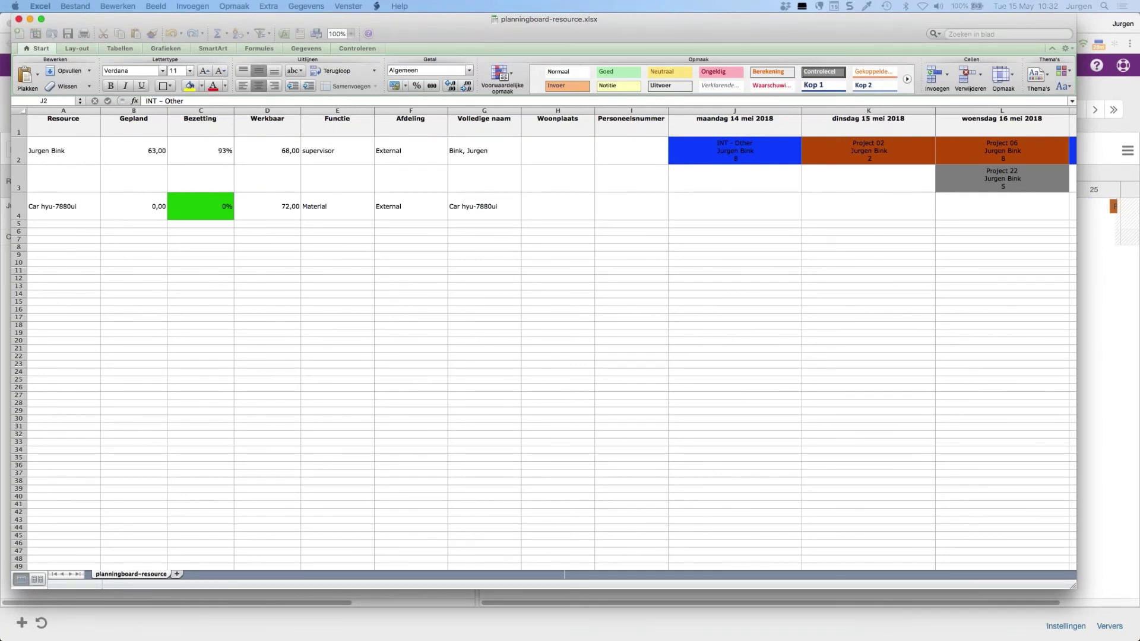
- Return to the Timewax planning board in Chrome and widen the Resource column
click(142, 628)
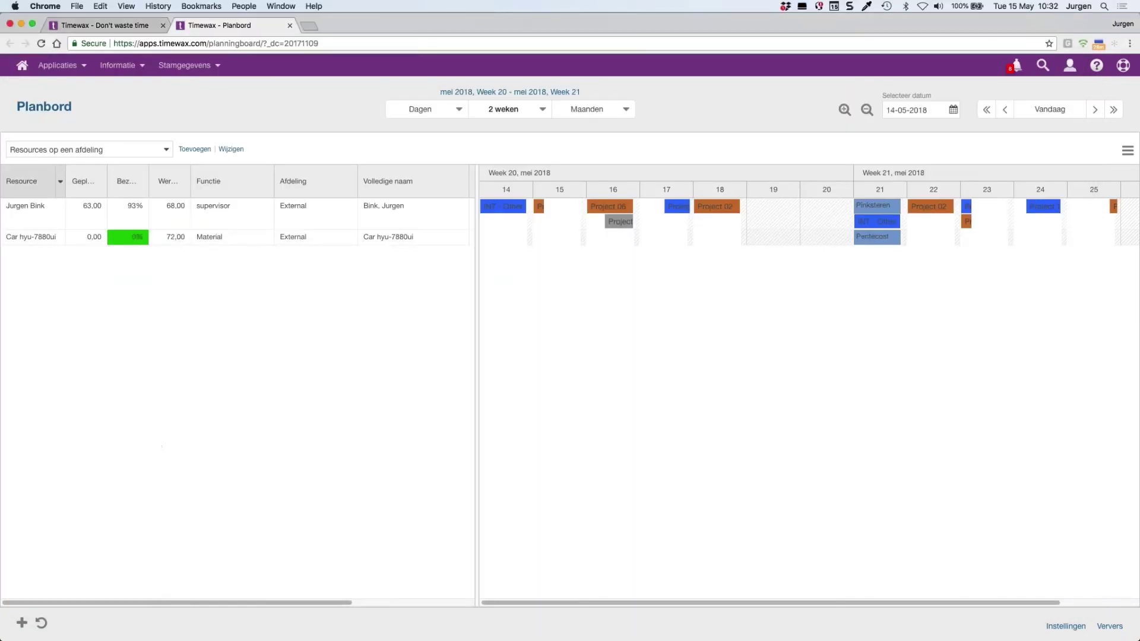
drag(66, 181, 105, 181)
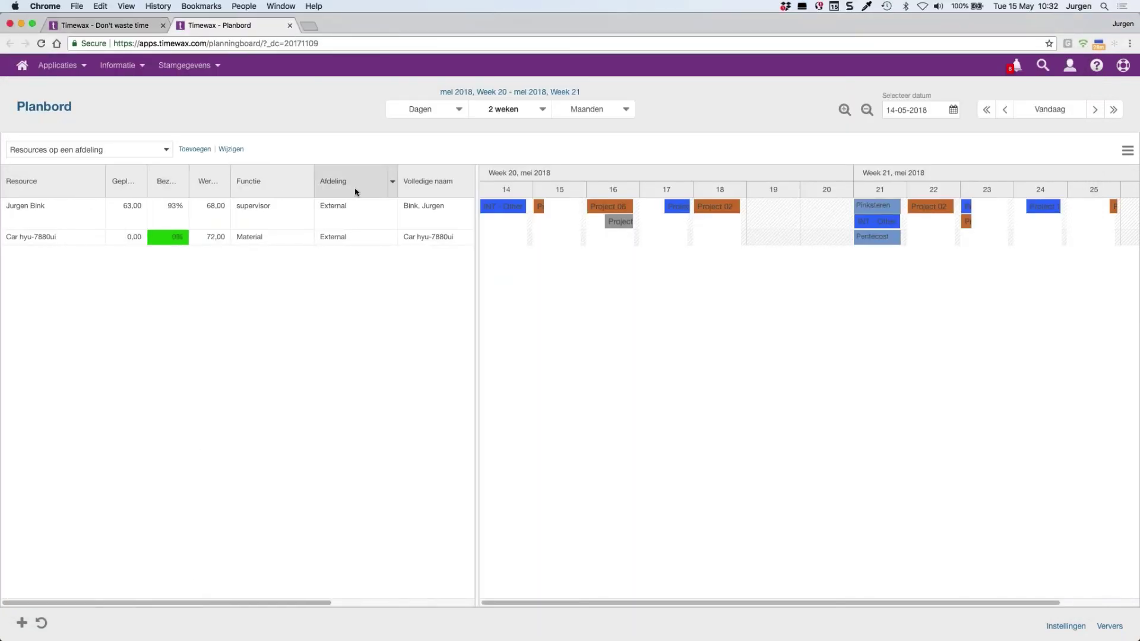